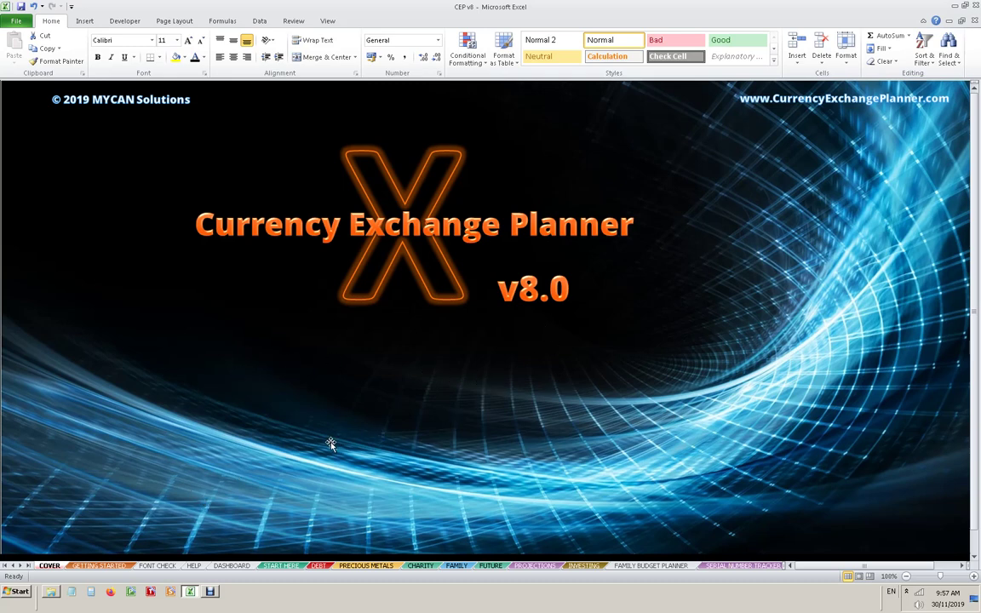
Step: Switch to the CEP v8.0 DASHBOARD sheet, where US Dollar reads 1.000 and totals are zero
{"action": "left_click", "coordinate": [231, 566]}
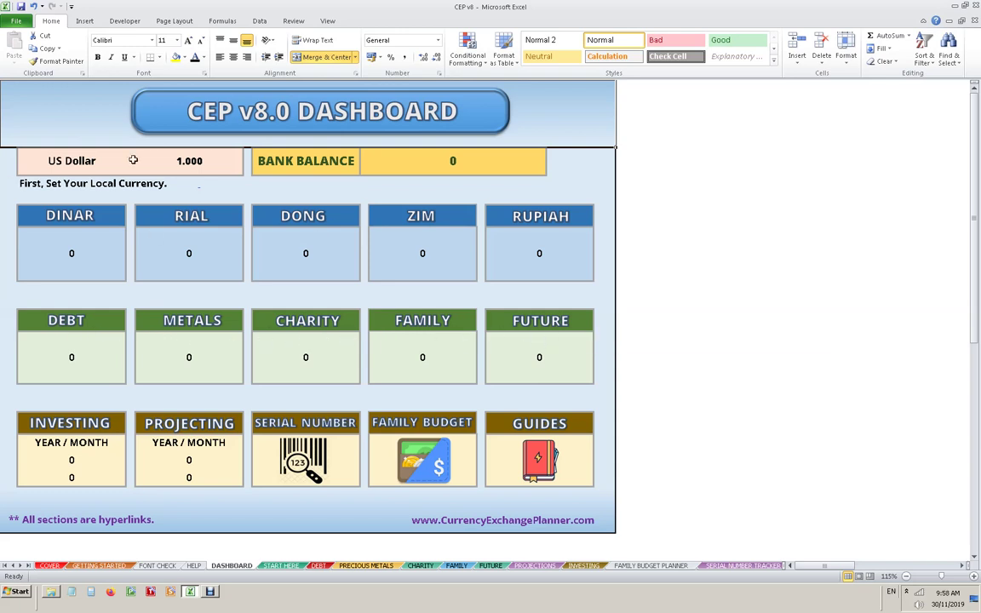
{"action": "left_click", "coordinate": [65, 162]}
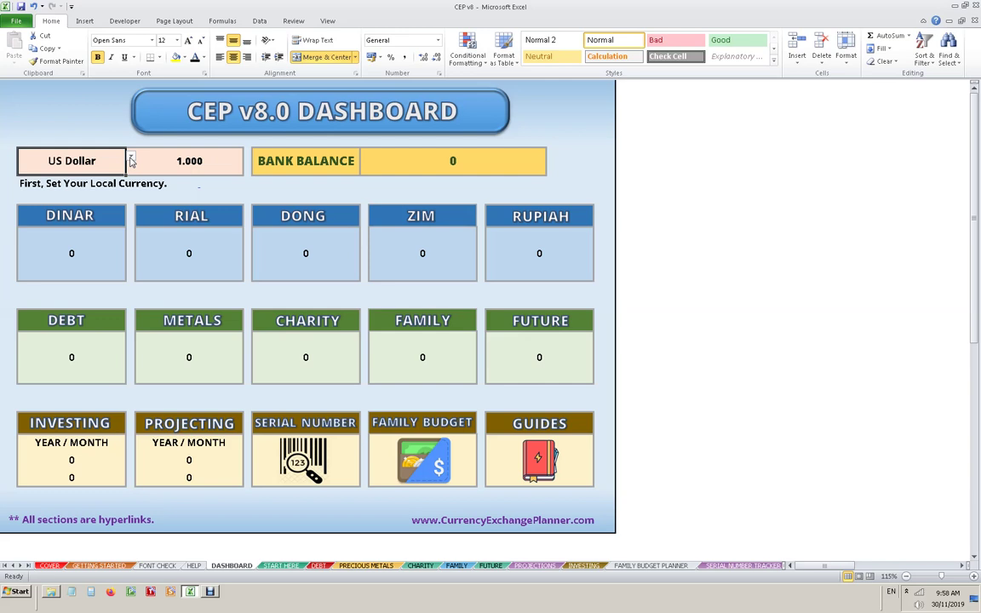
{"action": "left_click", "coordinate": [132, 161]}
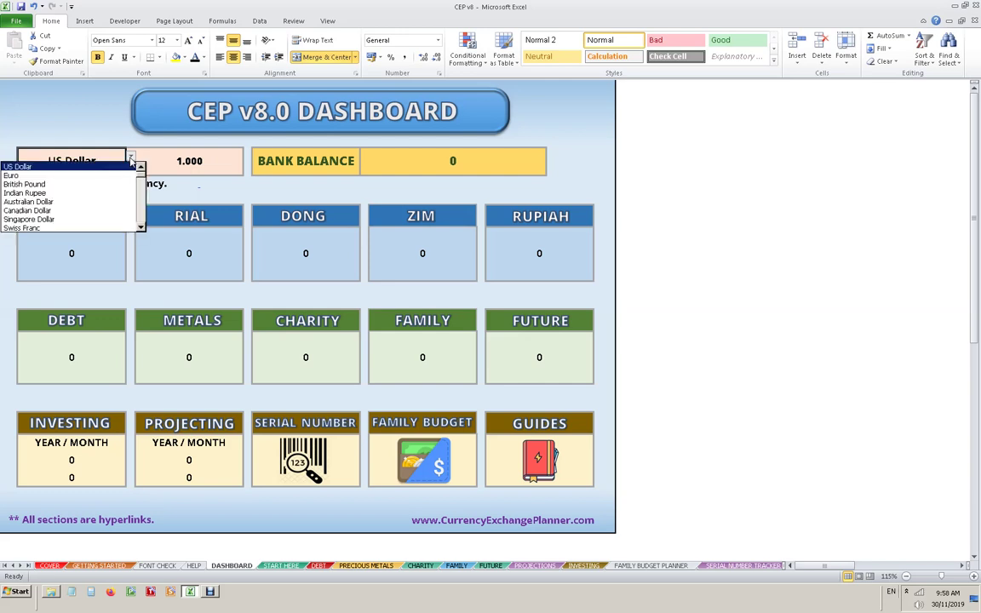
{"action": "left_click", "coordinate": [59, 212]}
{"action": "left_click", "coordinate": [131, 158]}
{"action": "left_click", "coordinate": [124, 193]}
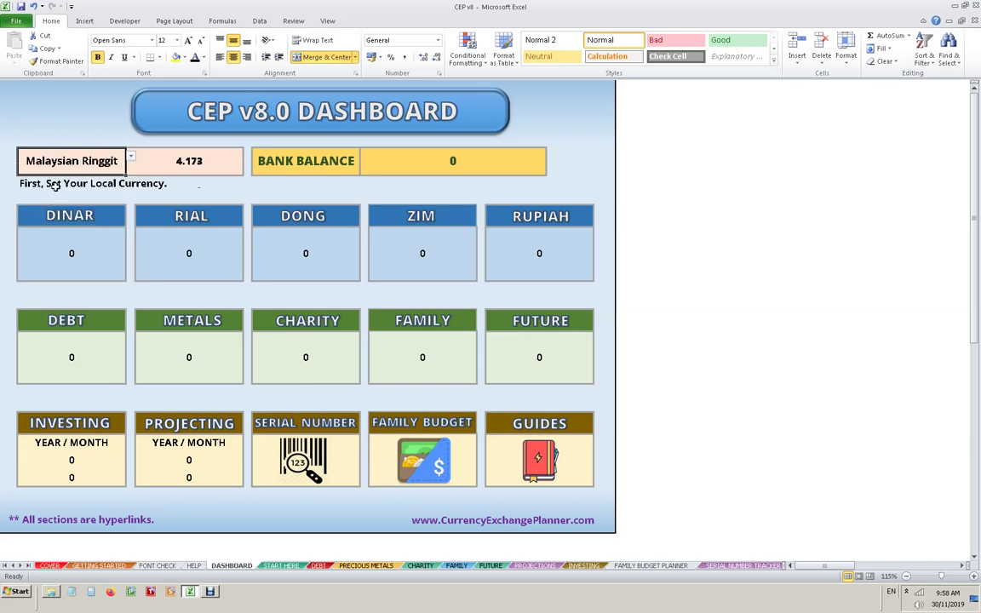
{"action": "left_click", "coordinate": [130, 157]}
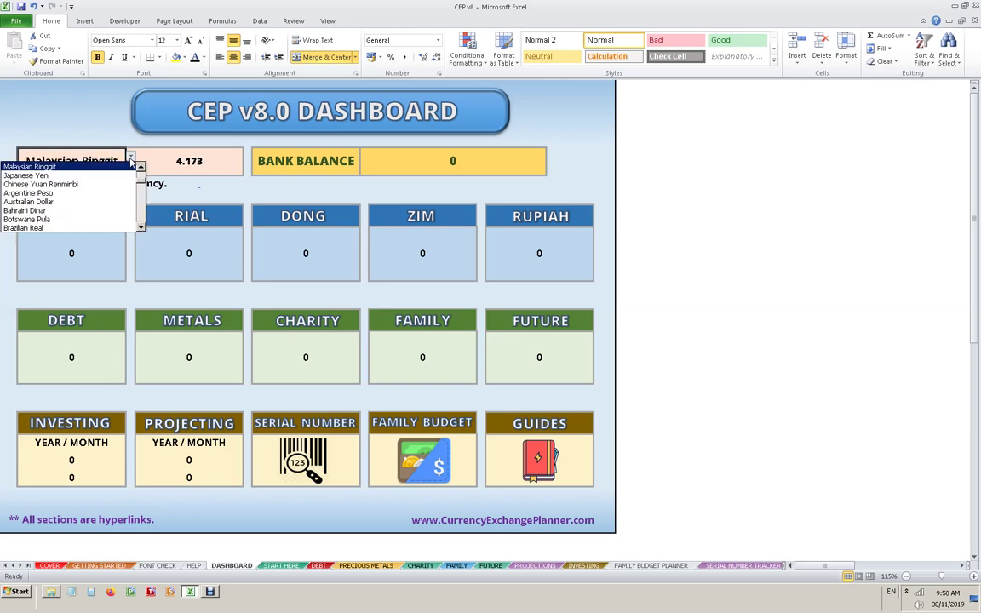
{"action": "left_click", "coordinate": [142, 220]}
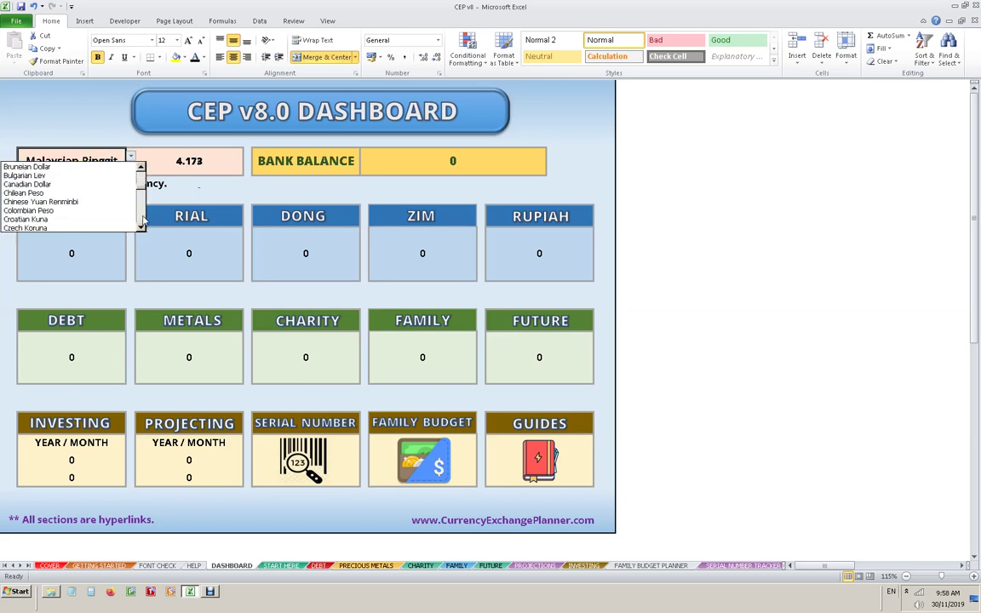
{"action": "left_click", "coordinate": [142, 220]}
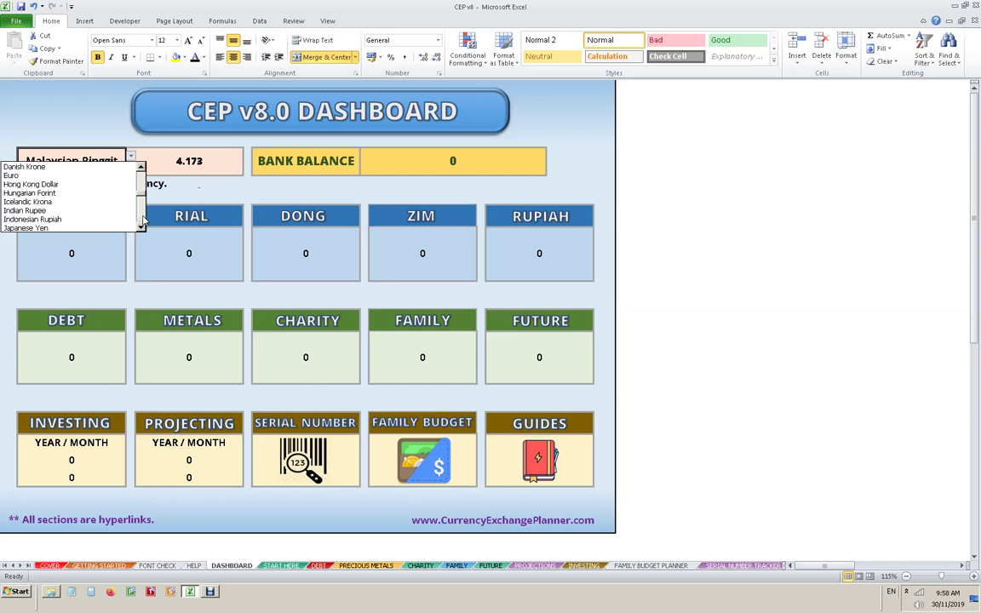
{"action": "left_click", "coordinate": [34, 184]}
{"action": "left_click", "coordinate": [131, 158]}
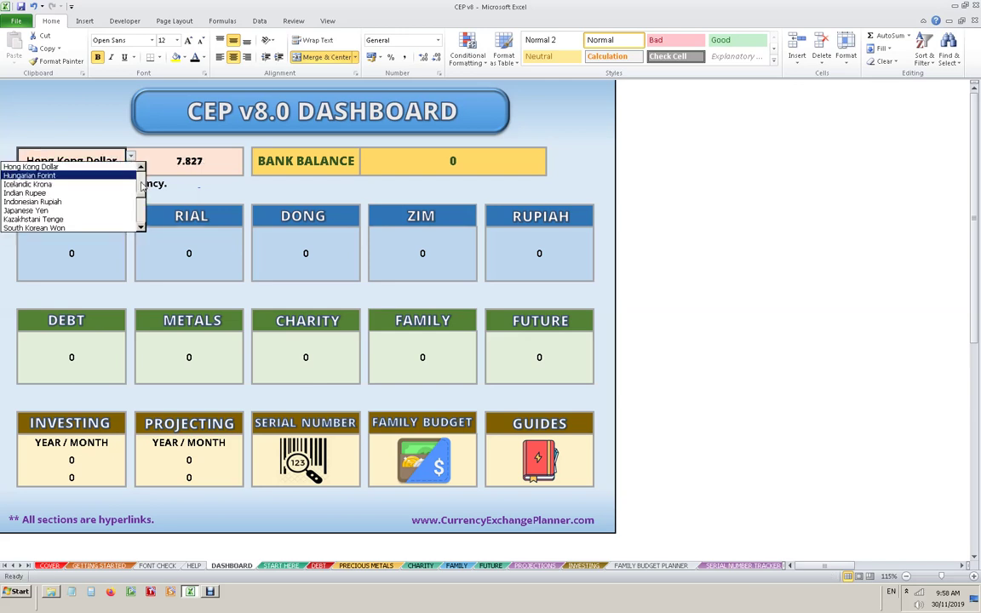
{"action": "left_click_drag", "start_coordinate": [143, 200], "coordinate": [139, 171]}
{"action": "left_click", "coordinate": [55, 167]}
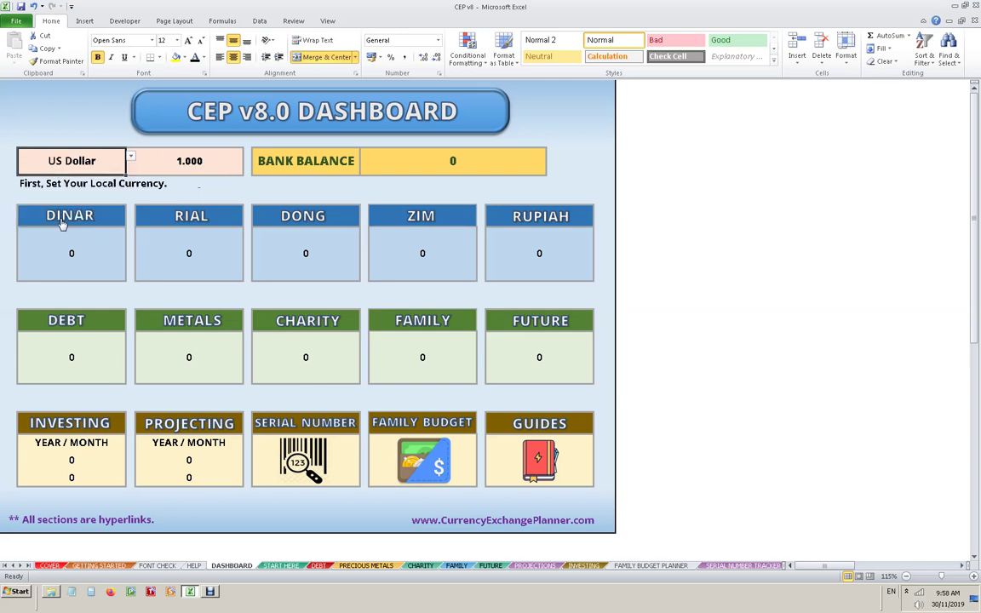
Step: Open the Dinar exchange sheet and look over its denomination rows
{"action": "left_click", "coordinate": [101, 220]}
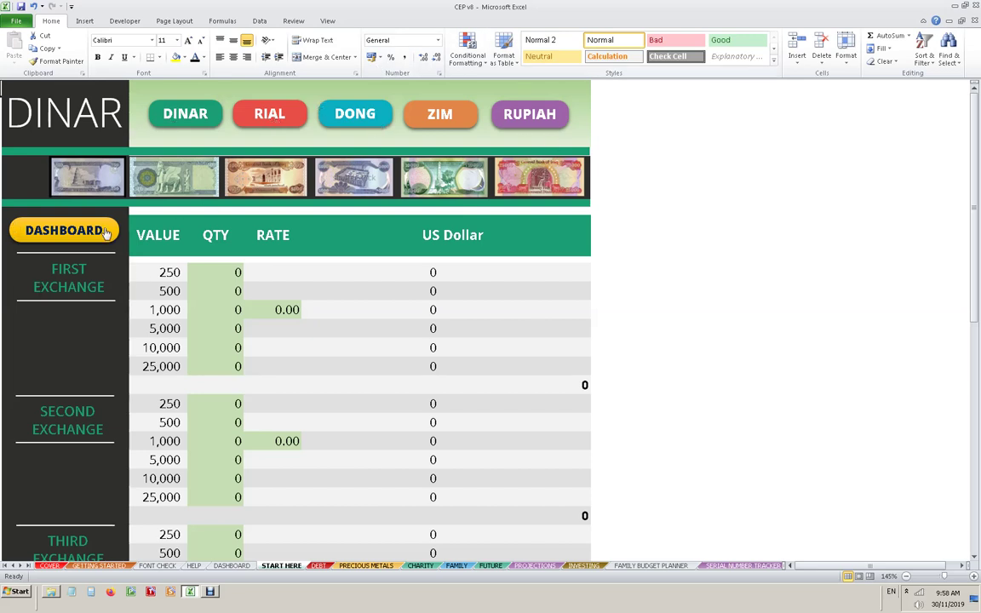
{"action": "scroll", "coordinate": [197, 423], "scroll_direction": "down", "scroll_amount": 2}
{"action": "scroll", "coordinate": [196, 424], "scroll_direction": "down", "scroll_amount": 3}
{"action": "scroll", "coordinate": [196, 424], "scroll_direction": "up", "scroll_amount": 3}
{"action": "scroll", "coordinate": [195, 424], "scroll_direction": "up", "scroll_amount": 2}
{"action": "scroll", "coordinate": [90, 392], "scroll_direction": "down", "scroll_amount": 1}
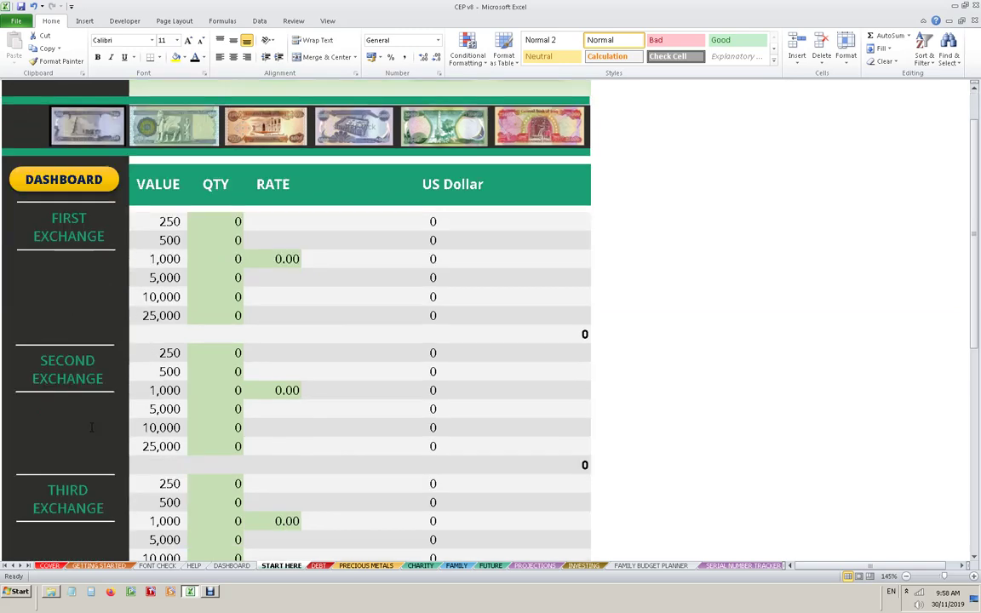
{"action": "scroll", "coordinate": [91, 391], "scroll_direction": "down", "scroll_amount": 2}
{"action": "scroll", "coordinate": [90, 391], "scroll_direction": "down", "scroll_amount": 2}
{"action": "scroll", "coordinate": [89, 435], "scroll_direction": "up", "scroll_amount": 4}
{"action": "scroll", "coordinate": [90, 435], "scroll_direction": "up", "scroll_amount": 1}
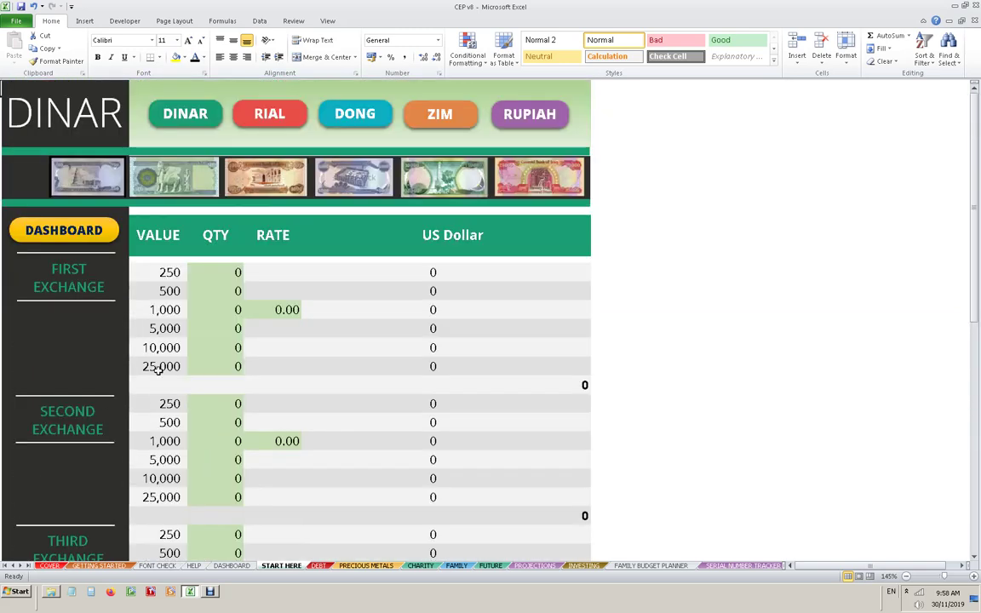
Step: Enter quantity 10 for the 25,000 Dinar notes and a first-exchange rate of 4
{"action": "left_click", "coordinate": [213, 368]}
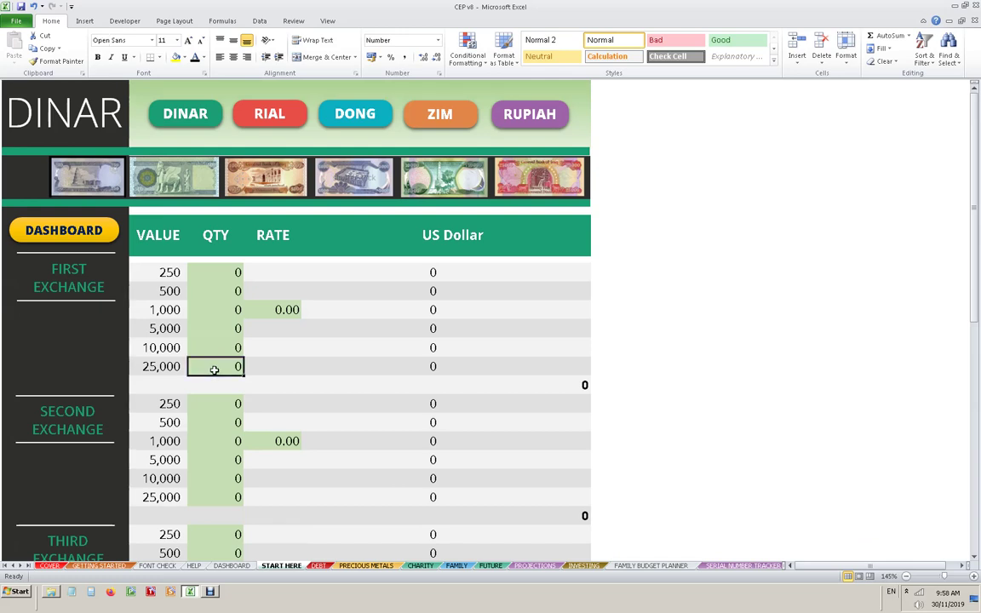
{"action": "type", "text": "10"}
{"action": "left_click", "coordinate": [278, 311]}
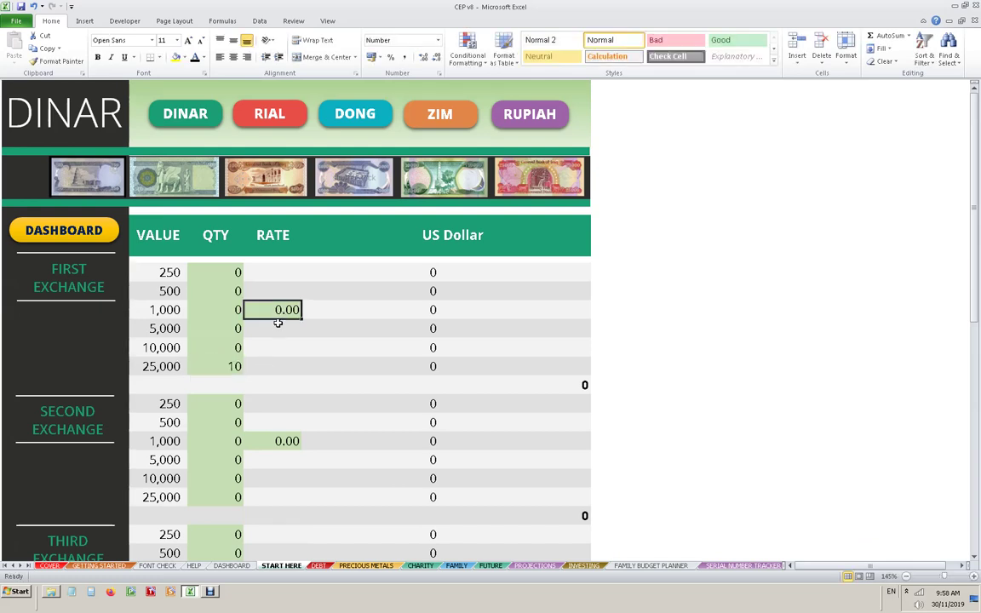
{"action": "type", "text": "4"}
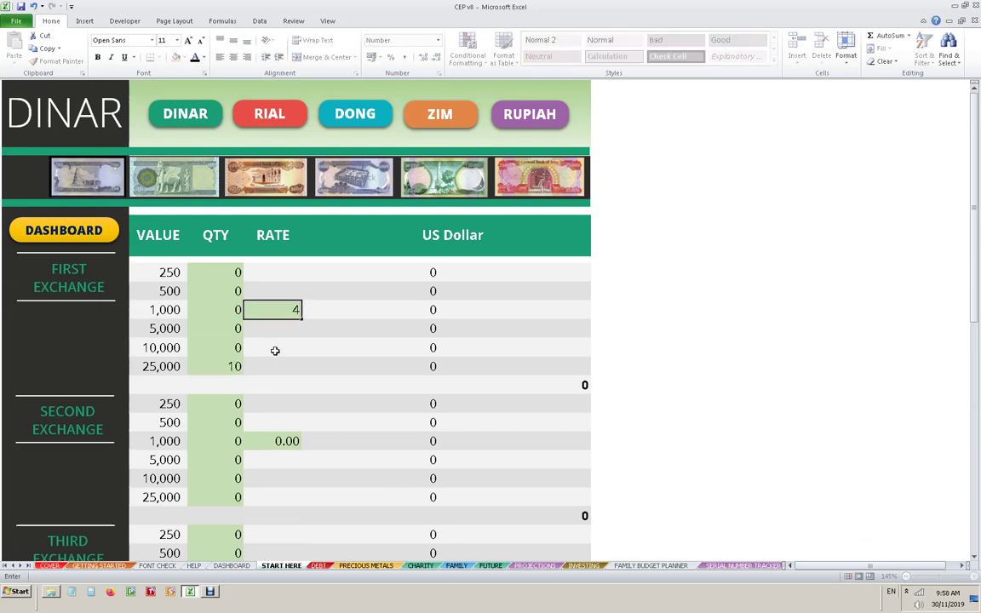
{"action": "key", "text": "Return"}
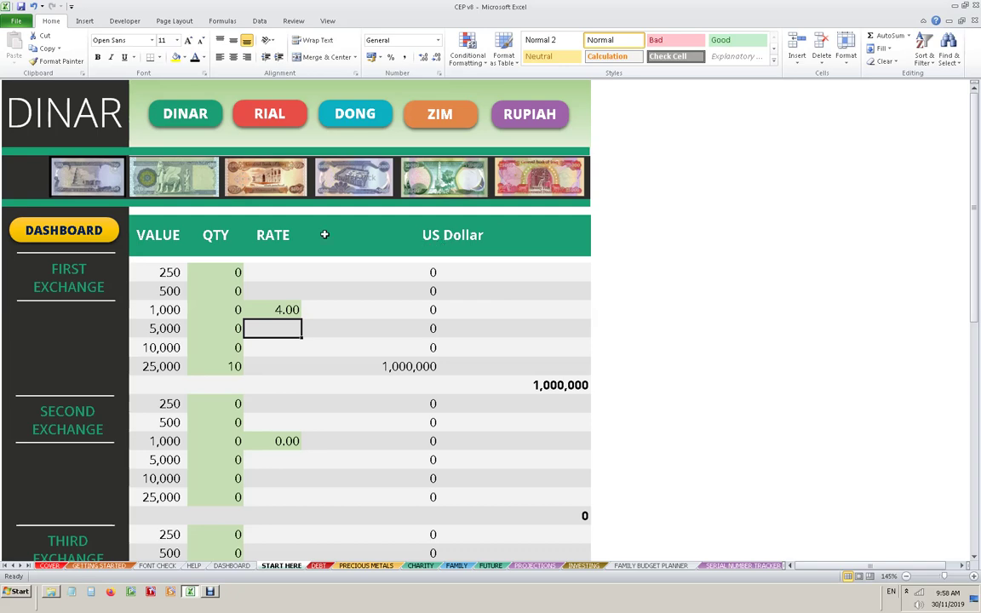
{"action": "left_click", "coordinate": [34, 228]}
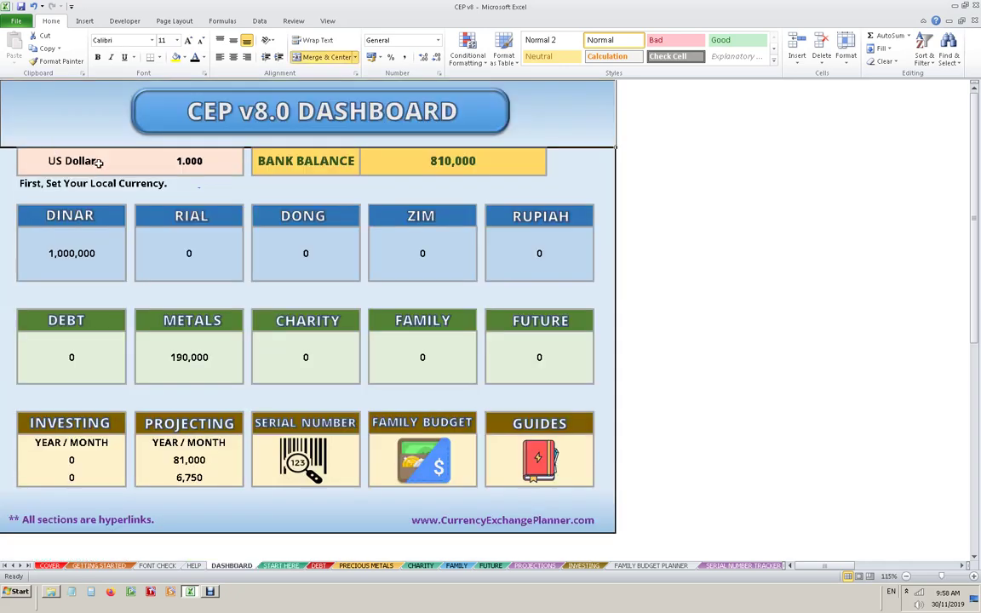
{"action": "left_click", "coordinate": [96, 265]}
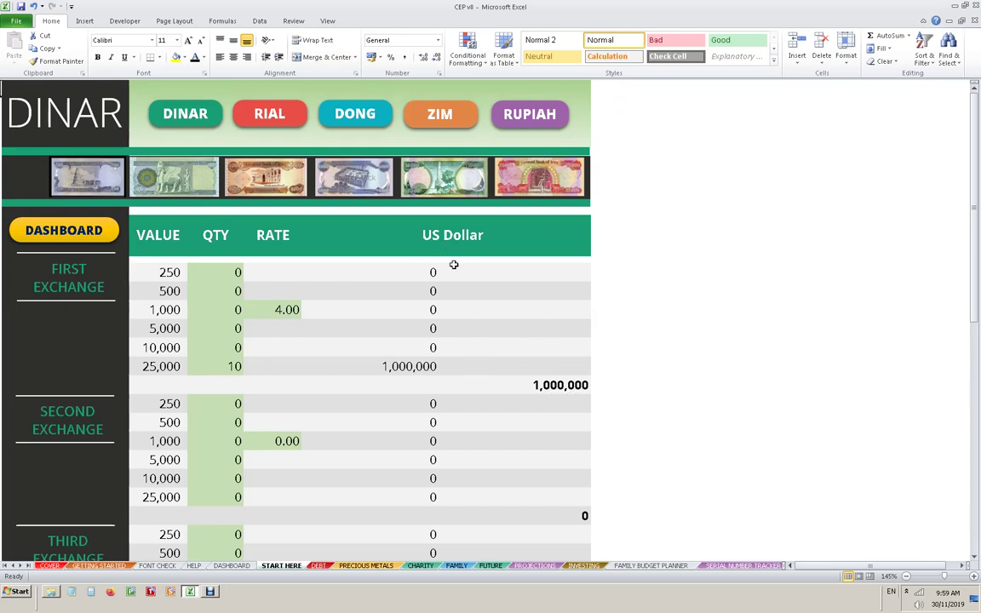
{"action": "left_click", "coordinate": [260, 131]}
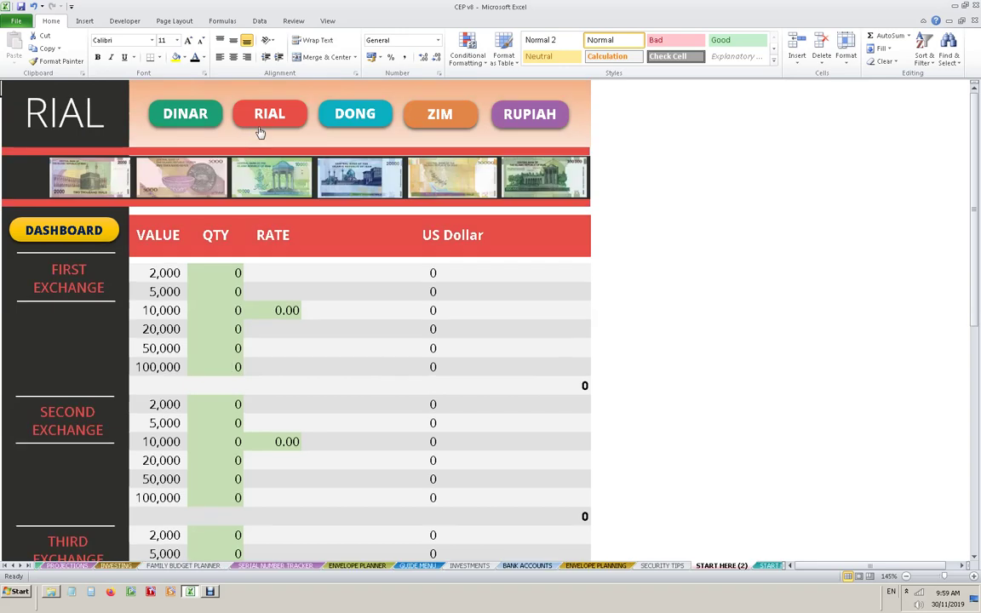
{"action": "left_click", "coordinate": [355, 123]}
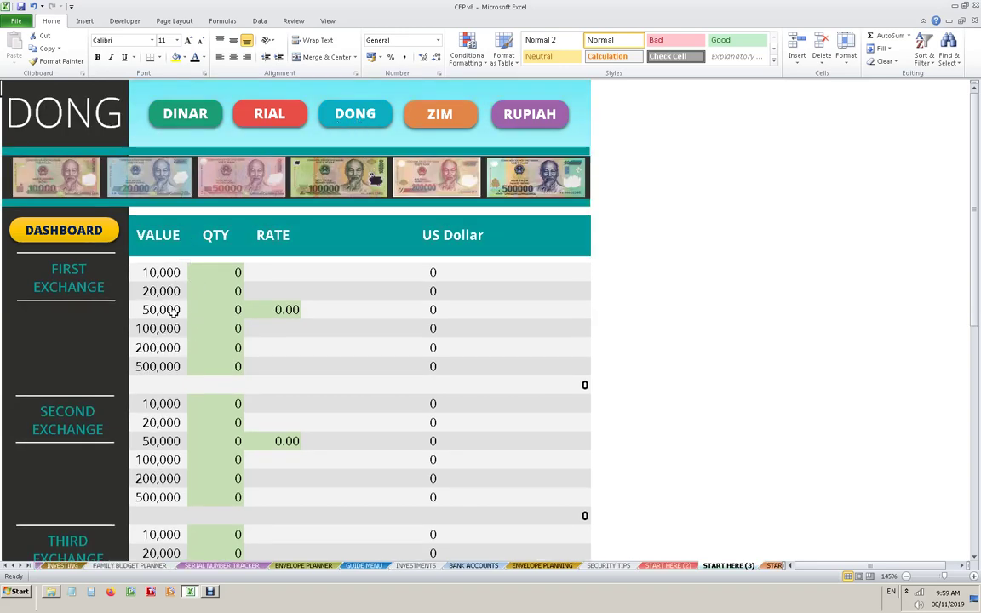
{"action": "left_click", "coordinate": [414, 124]}
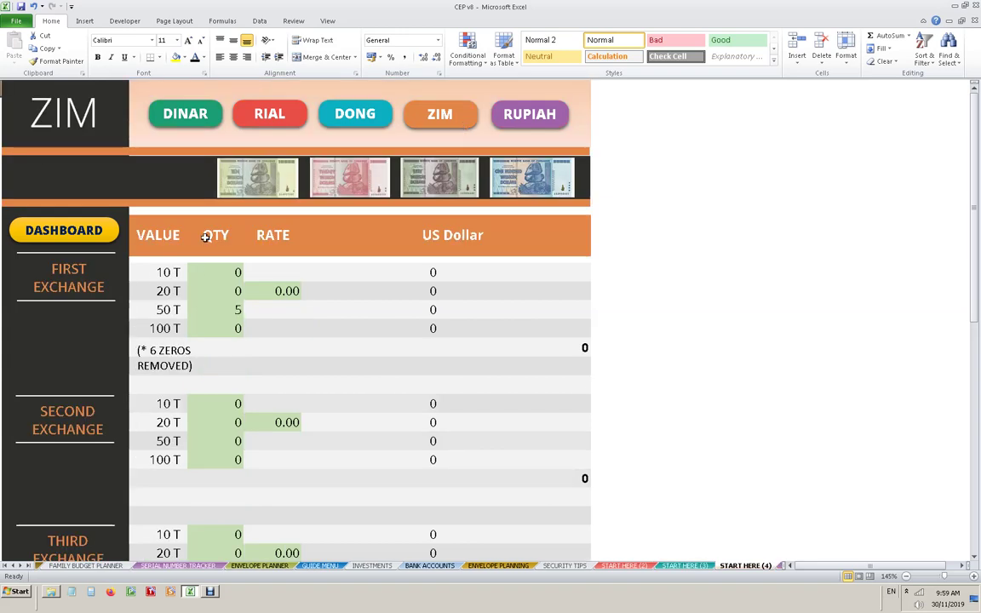
{"action": "left_click", "coordinate": [481, 114]}
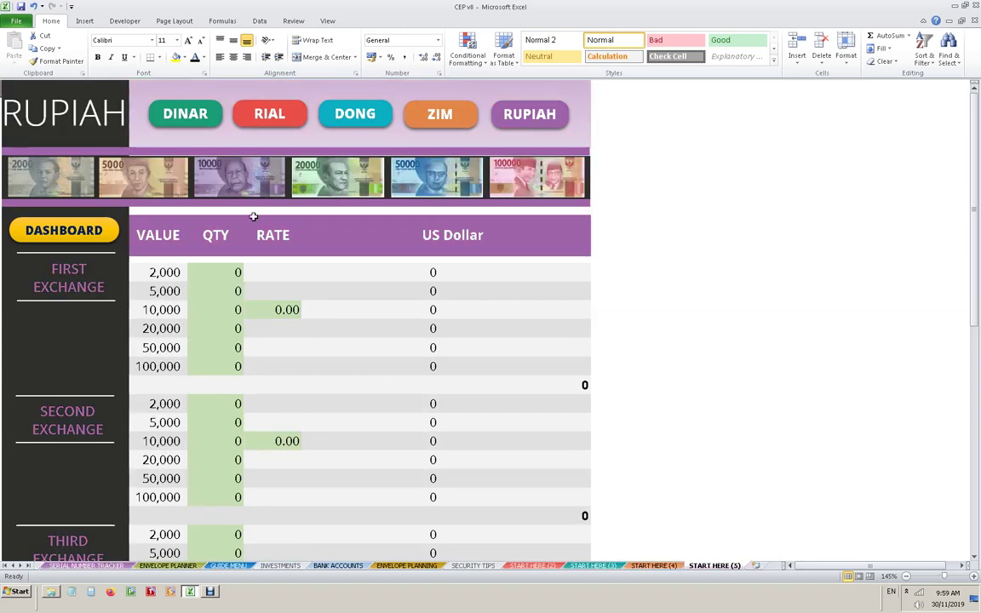
{"action": "left_click", "coordinate": [170, 112]}
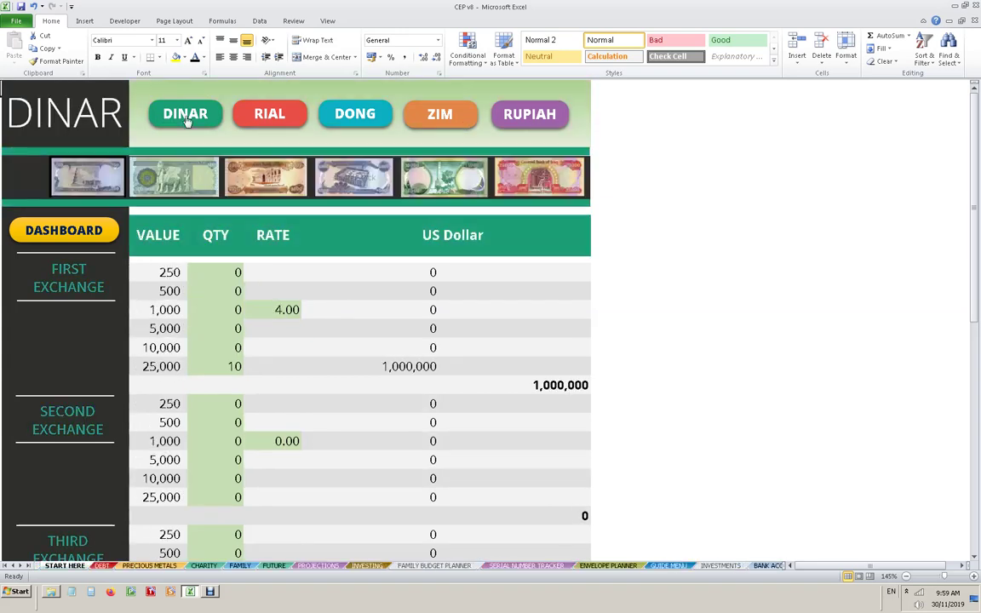
{"action": "scroll", "coordinate": [501, 419], "scroll_direction": "down", "scroll_amount": 2}
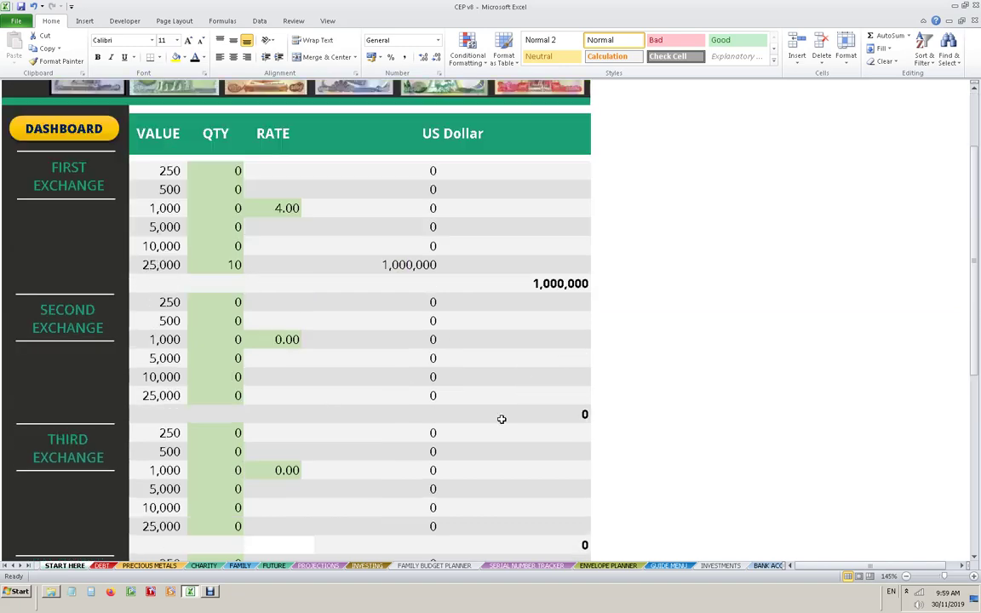
{"action": "scroll", "coordinate": [500, 421], "scroll_direction": "down", "scroll_amount": 4}
{"action": "scroll", "coordinate": [501, 421], "scroll_direction": "down", "scroll_amount": 1}
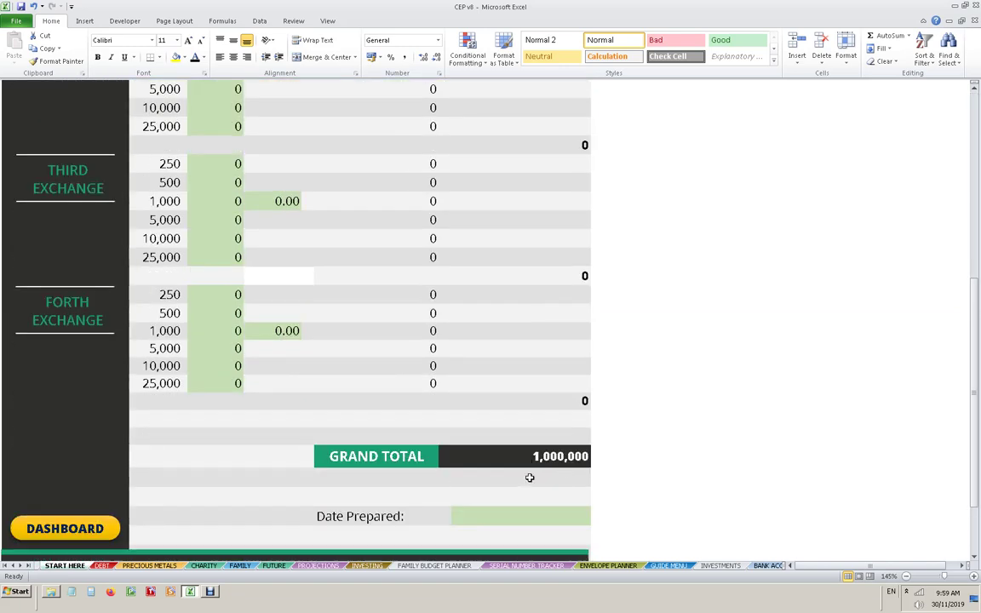
{"action": "scroll", "coordinate": [363, 405], "scroll_direction": "up", "scroll_amount": 3}
{"action": "scroll", "coordinate": [363, 405], "scroll_direction": "up", "scroll_amount": 4}
{"action": "left_click", "coordinate": [34, 228]}
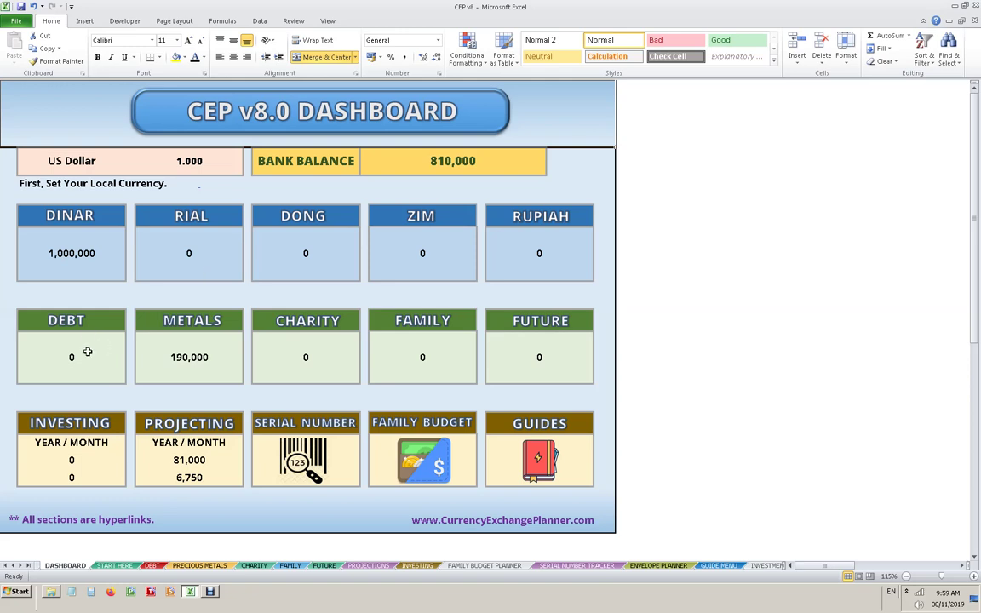
Step: Set the Debt sheet's taxes percentage to 40 and return to the dashboard
{"action": "left_click", "coordinate": [81, 323]}
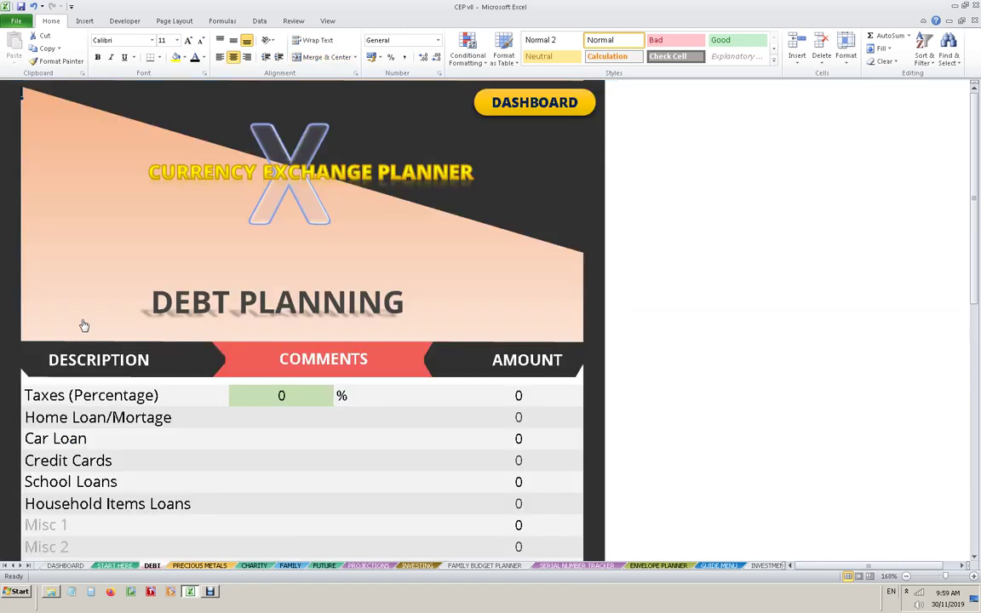
{"action": "left_click", "coordinate": [288, 395]}
{"action": "type", "text": "40"}
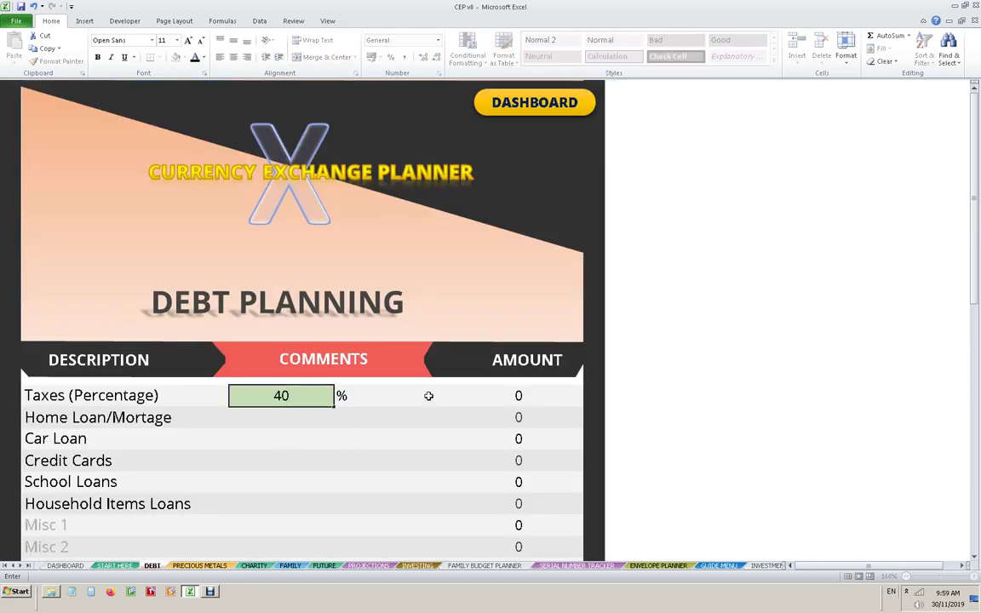
{"action": "key", "text": "Return"}
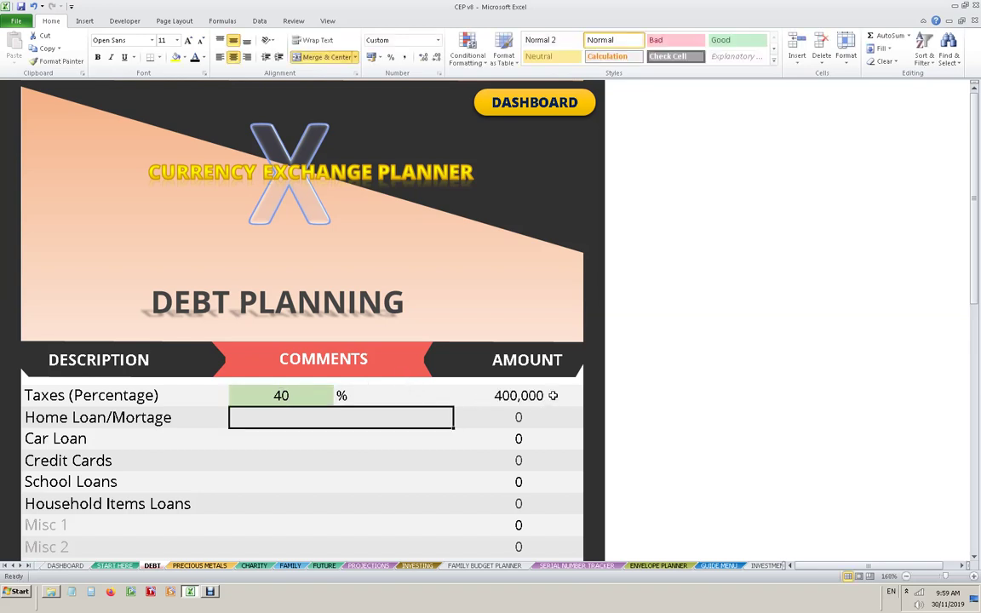
{"action": "left_click", "coordinate": [481, 103]}
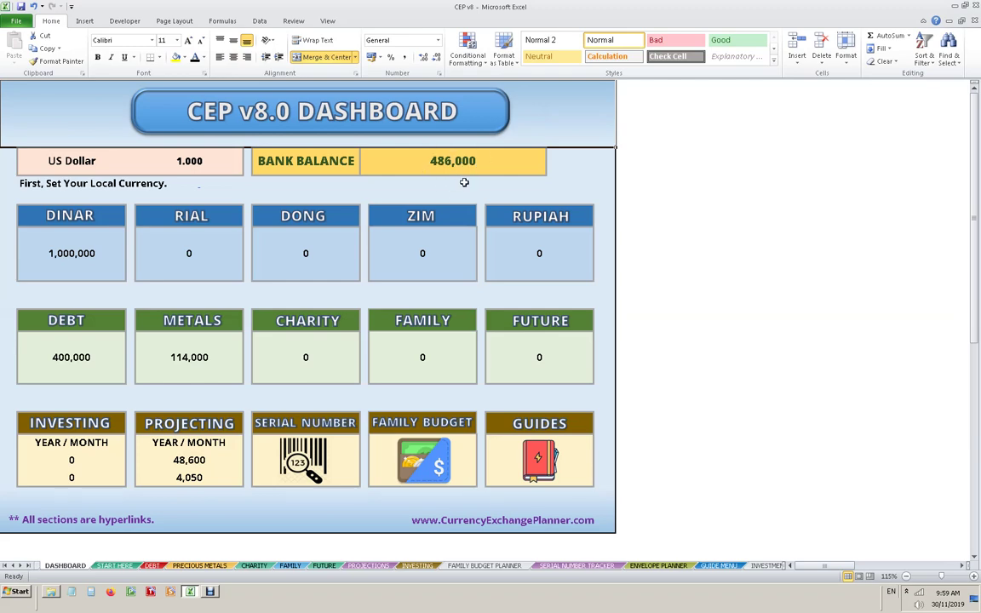
Step: Record the Home Loan with comment 'Pay off' and amount 250,000
{"action": "left_click", "coordinate": [55, 317]}
{"action": "scroll", "coordinate": [185, 426], "scroll_direction": "down", "scroll_amount": 1}
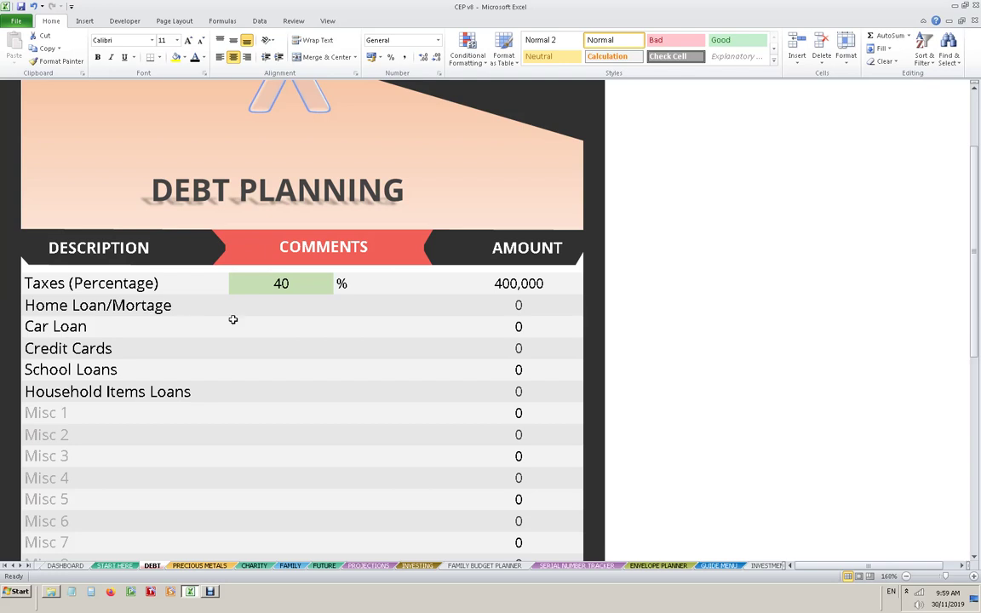
{"action": "left_click", "coordinate": [297, 314]}
{"action": "type", "text": "Pa"}
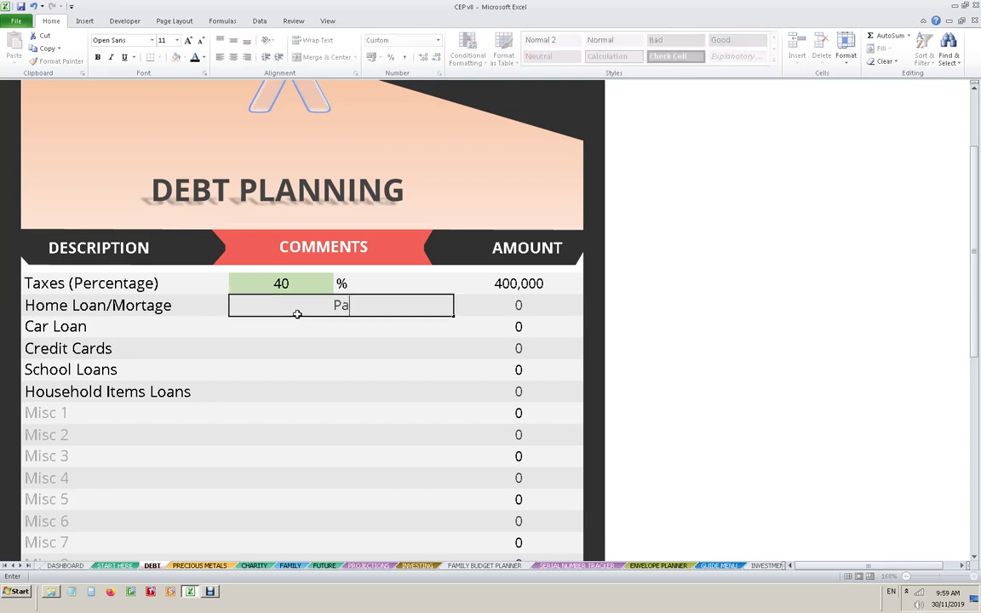
{"action": "type", "text": "y off"}
{"action": "key", "text": "Tab"}
{"action": "type", "text": "250,00"}
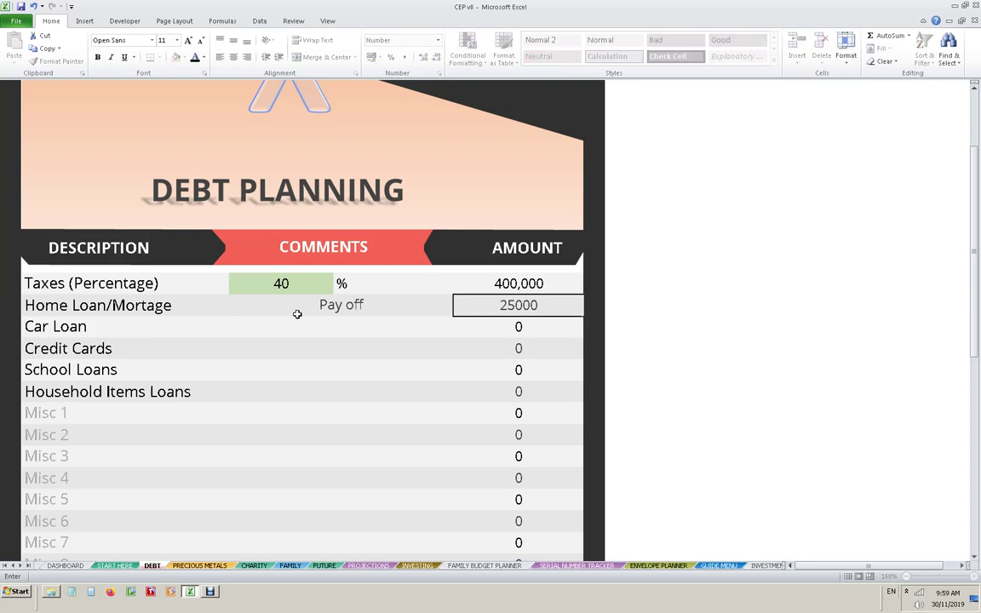
{"action": "type", "text": "0"}
{"action": "key", "text": "Return"}
Step: Record the Car Loan with comment 'Proton' and amount 25,000
{"action": "left_click", "coordinate": [295, 334]}
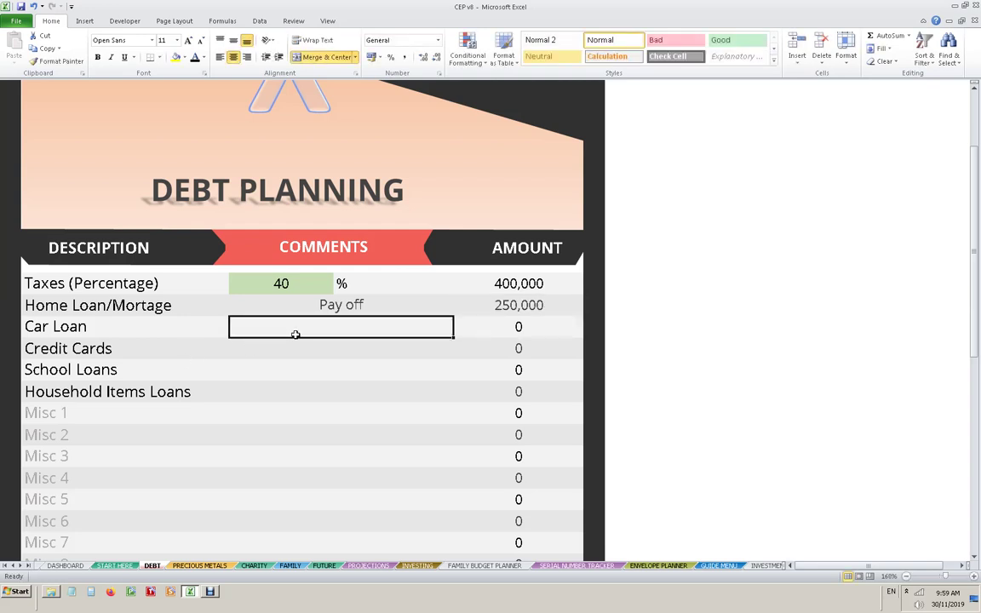
{"action": "type", "text": "Proton"}
{"action": "key", "text": "Tab"}
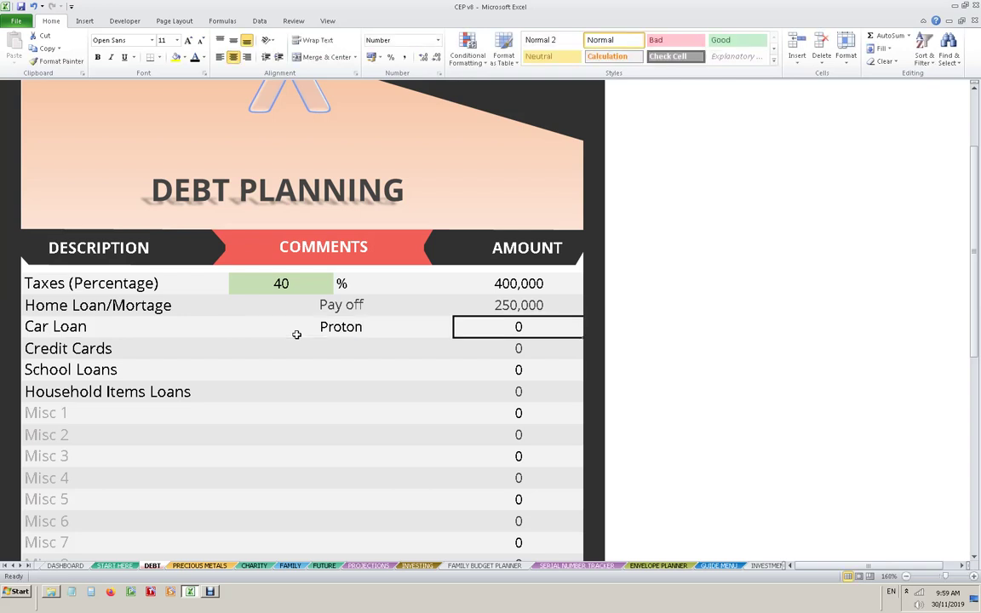
{"action": "type", "text": "25"}
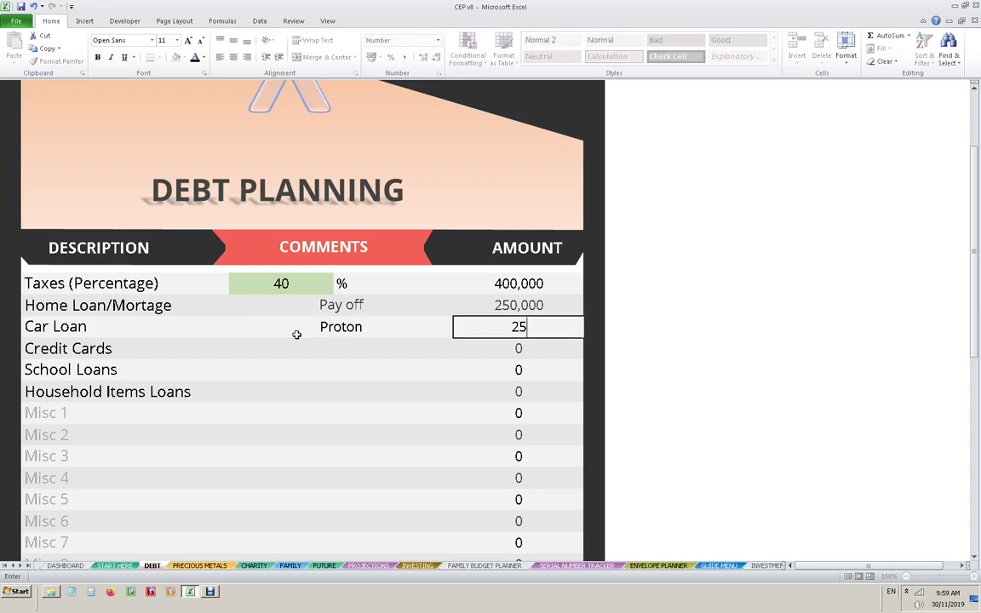
{"action": "type", "text": ",000"}
{"action": "key", "text": "Return"}
Step: Set Credit Cards to 5,000 with an empty comment
{"action": "key", "text": "Left"}
{"action": "type", "text": "c"}
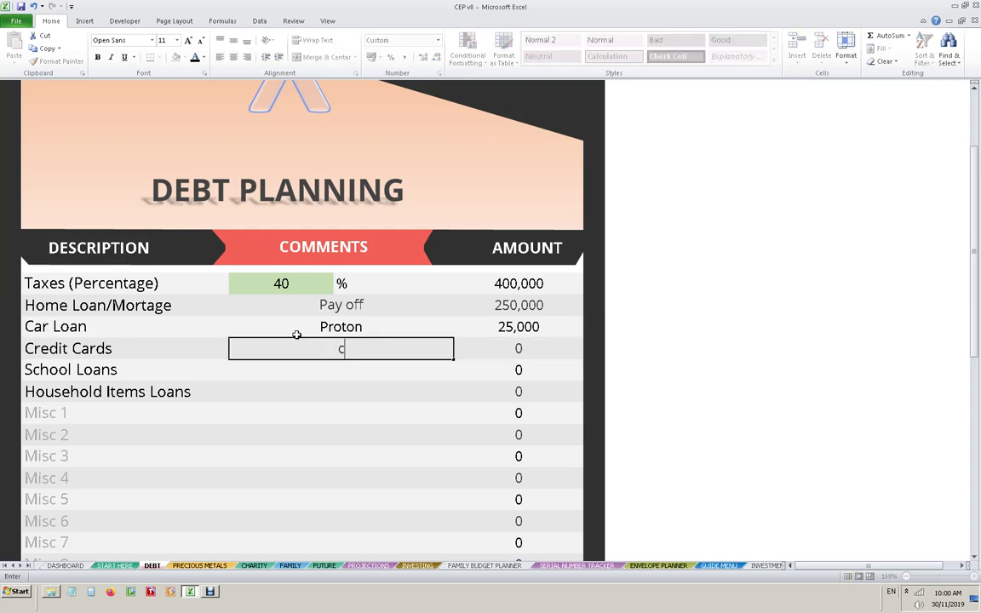
{"action": "type", "text": "ar"}
{"action": "key", "text": "BackSpace"}
{"action": "key", "text": "BackSpace"}
{"action": "key", "text": "BackSpace"}
{"action": "key", "text": "Right"}
{"action": "type", "text": "5000"}
{"action": "key", "text": "Return"}
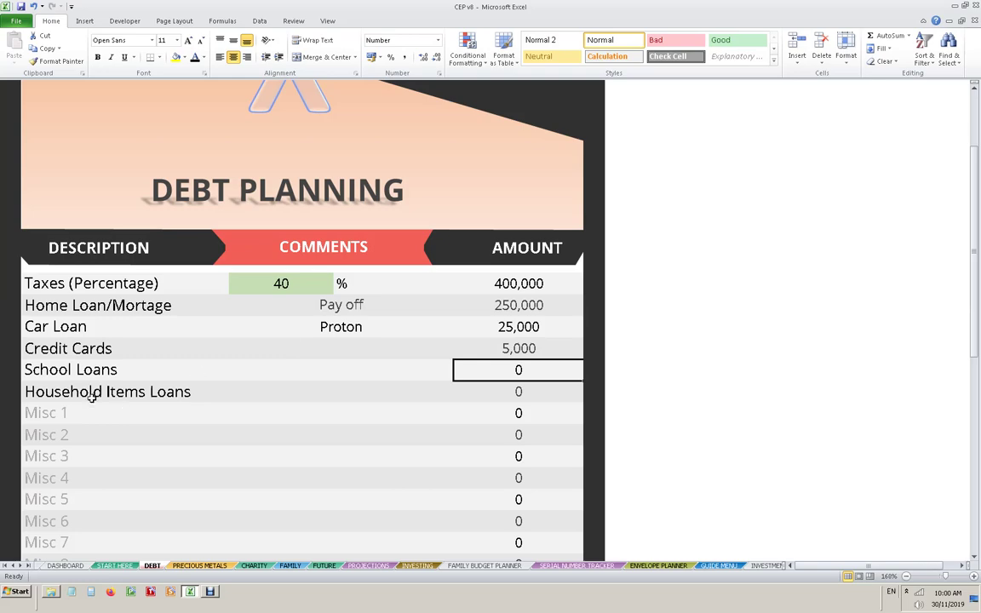
{"action": "scroll", "coordinate": [107, 477], "scroll_direction": "down", "scroll_amount": 1}
{"action": "scroll", "coordinate": [109, 478], "scroll_direction": "down", "scroll_amount": 2}
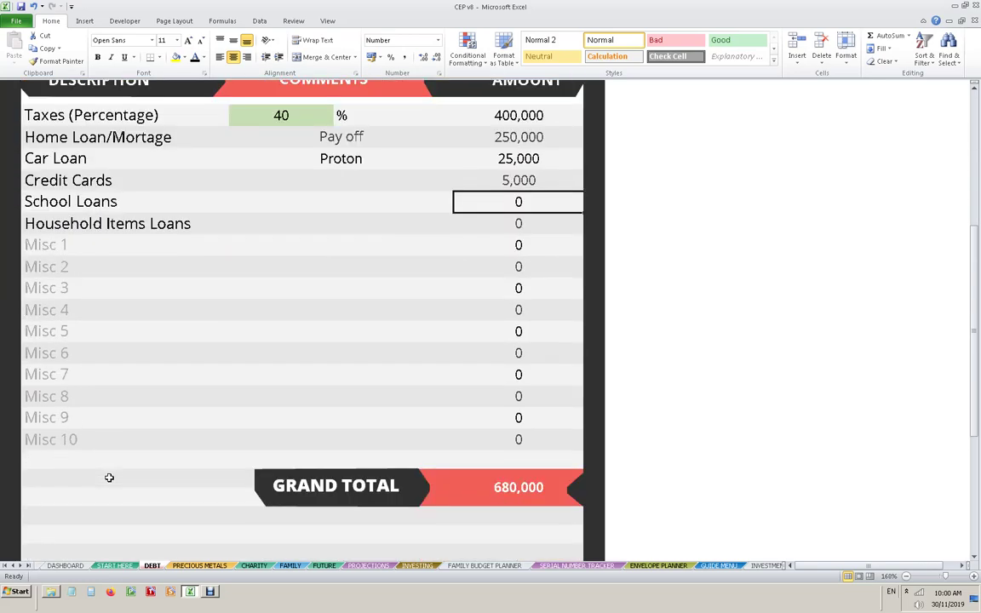
{"action": "scroll", "coordinate": [498, 508], "scroll_direction": "up", "scroll_amount": 3}
{"action": "scroll", "coordinate": [498, 508], "scroll_direction": "up", "scroll_amount": 2}
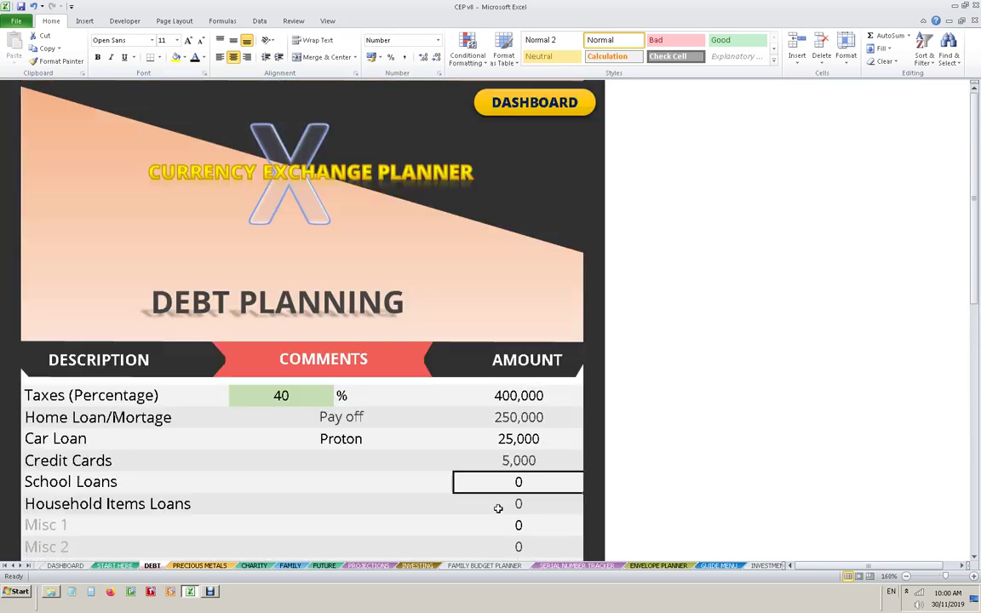
Step: Return to the dashboard to see Debt 680,000 and bank balance 259,200
{"action": "left_click", "coordinate": [467, 95]}
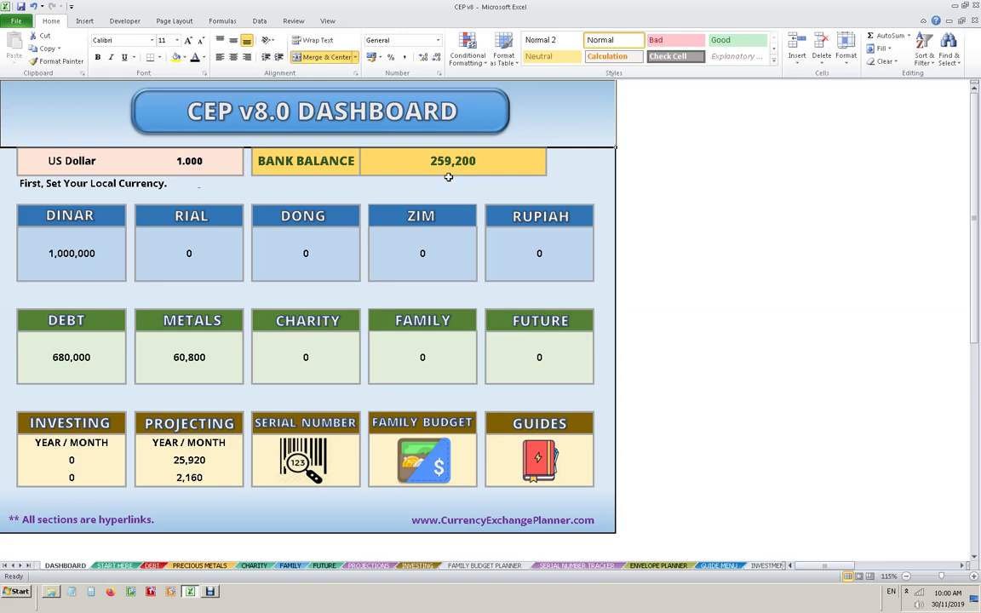
Step: On the Precious Metals sheet, set Gold to 20% and Silver to 15%
{"action": "left_click", "coordinate": [206, 318]}
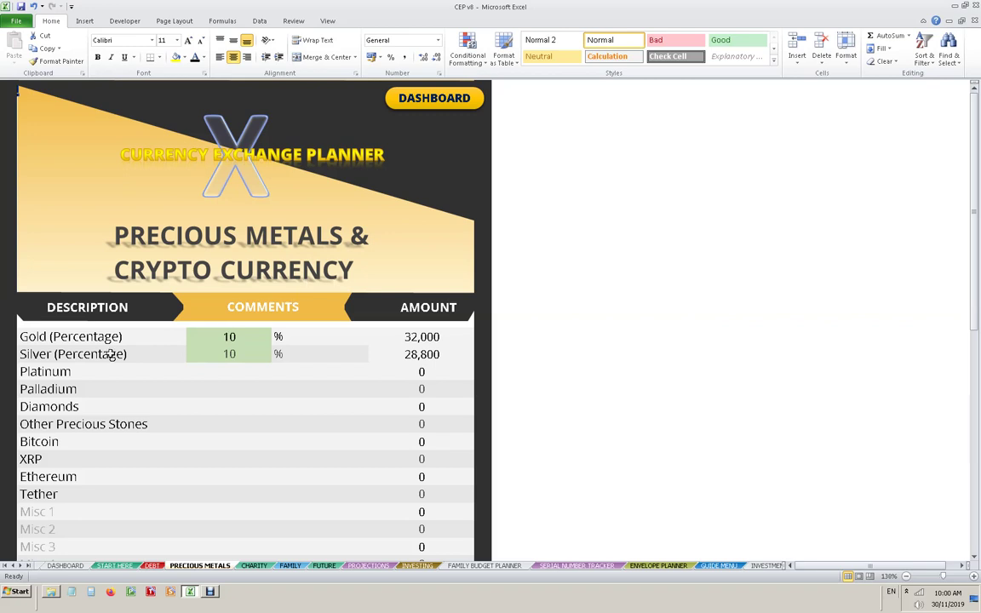
{"action": "left_click", "coordinate": [235, 338]}
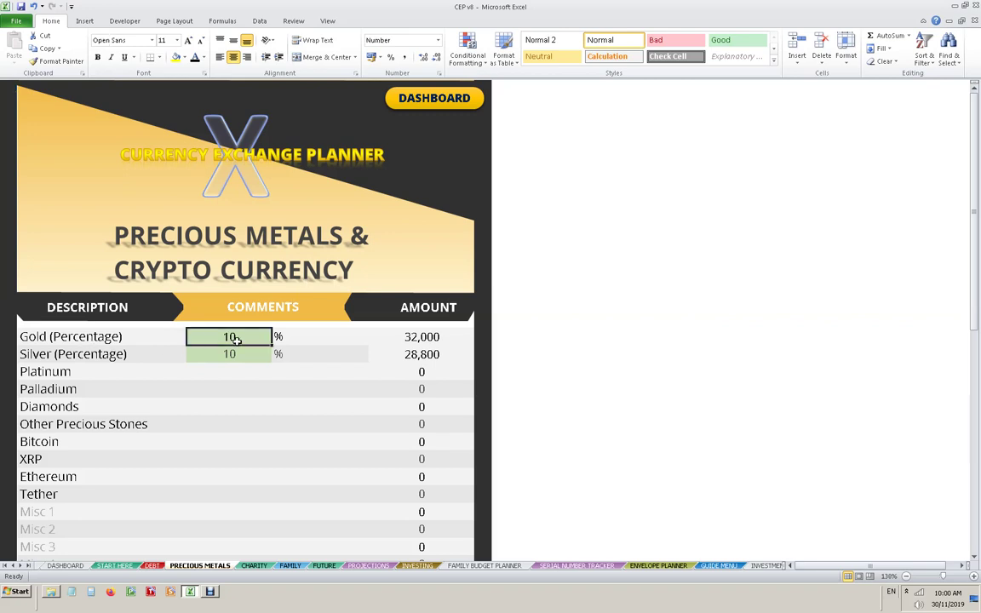
{"action": "type", "text": "2"}
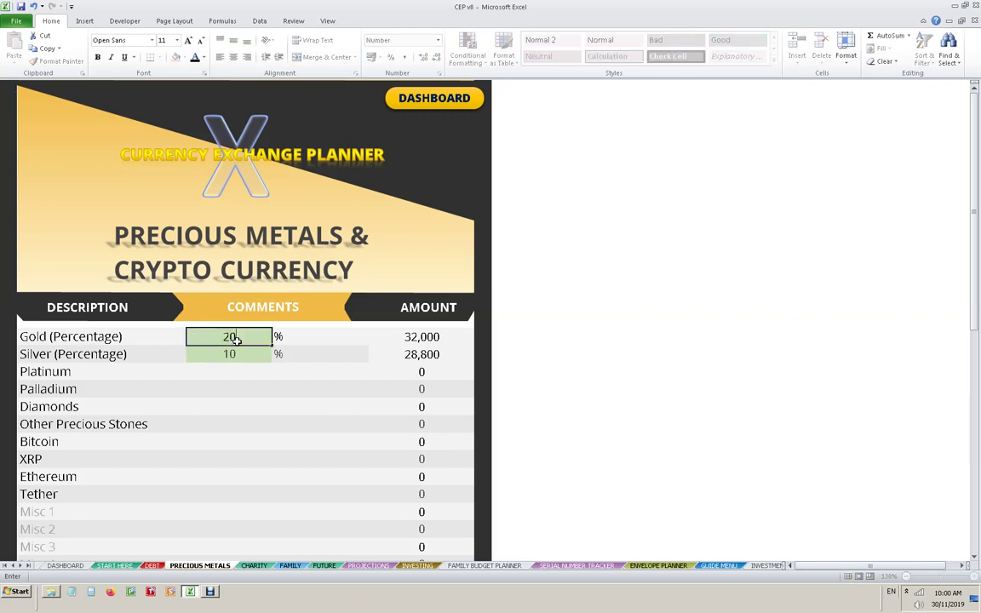
{"action": "key", "text": "Return"}
{"action": "type", "text": "15"}
{"action": "key", "text": "Return"}
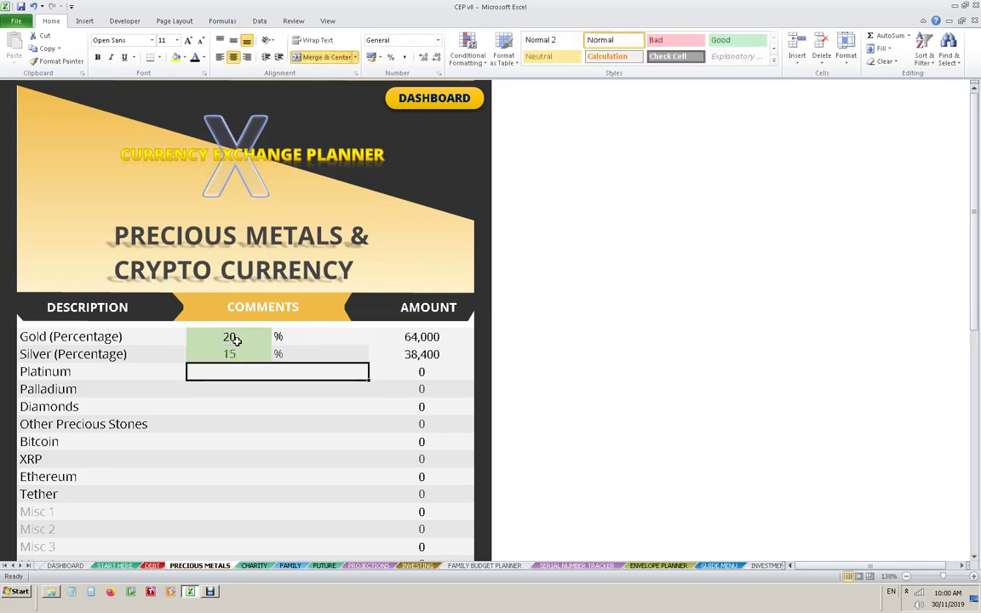
Step: Add a Bitcoin amount of 50,000 and return to the dashboard
{"action": "left_click", "coordinate": [252, 445]}
{"action": "left_click", "coordinate": [422, 443]}
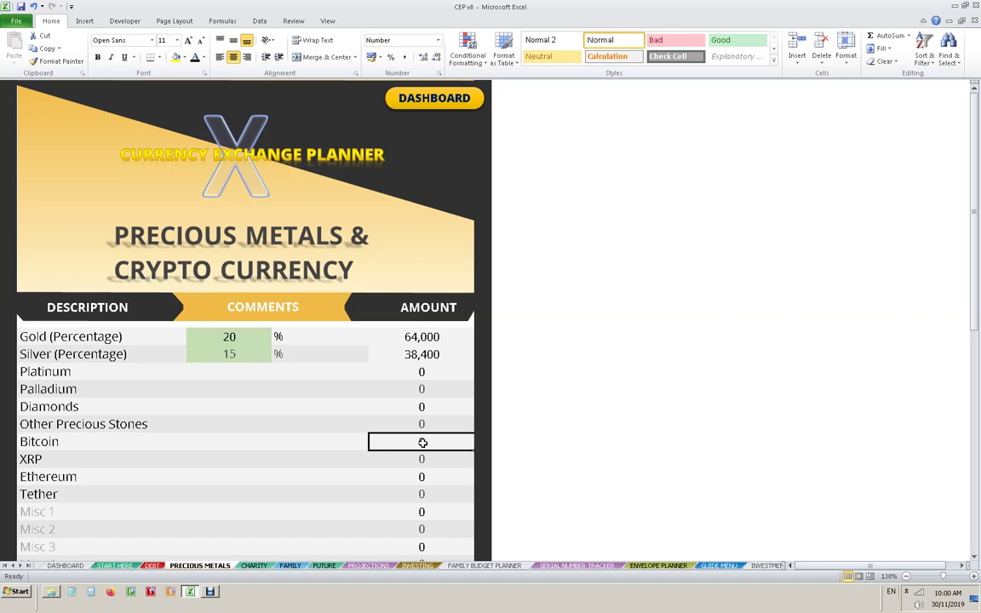
{"action": "type", "text": "50000"}
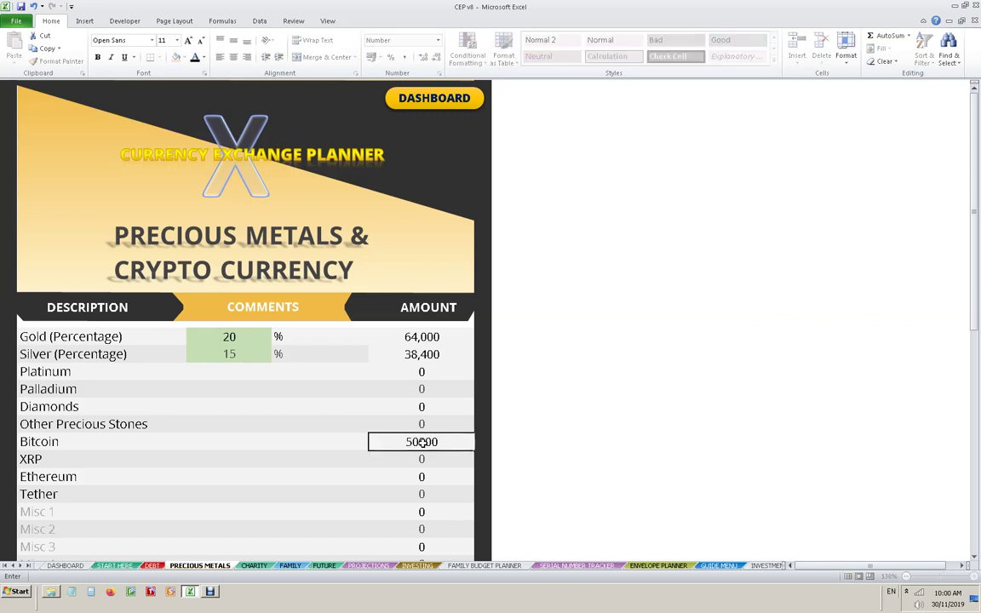
{"action": "key", "text": "Return"}
{"action": "left_click", "coordinate": [428, 100]}
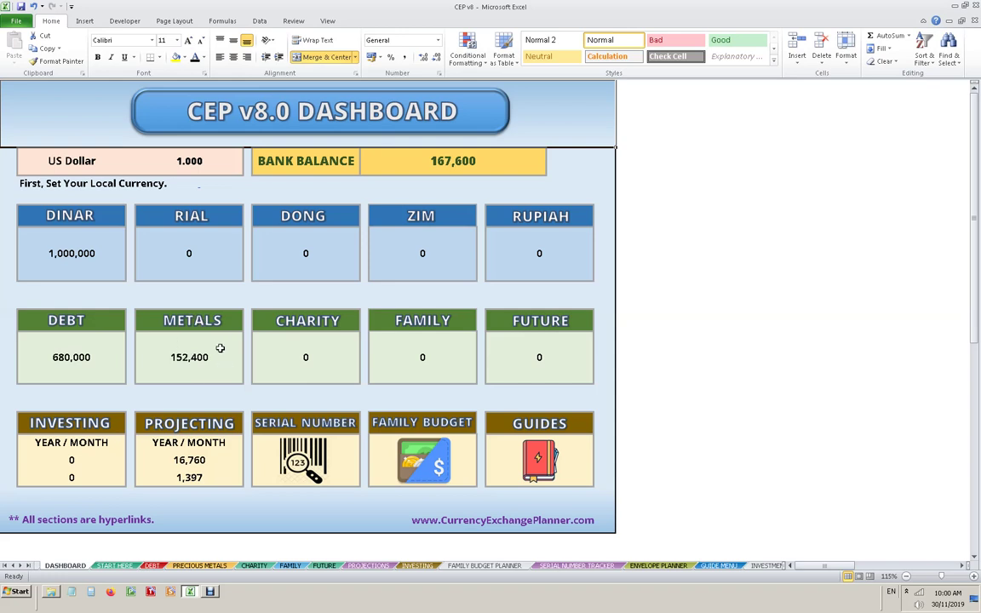
Step: On the Charity sheet, donate 25,000 to Church/Mosque/Temple
{"action": "left_click", "coordinate": [333, 330]}
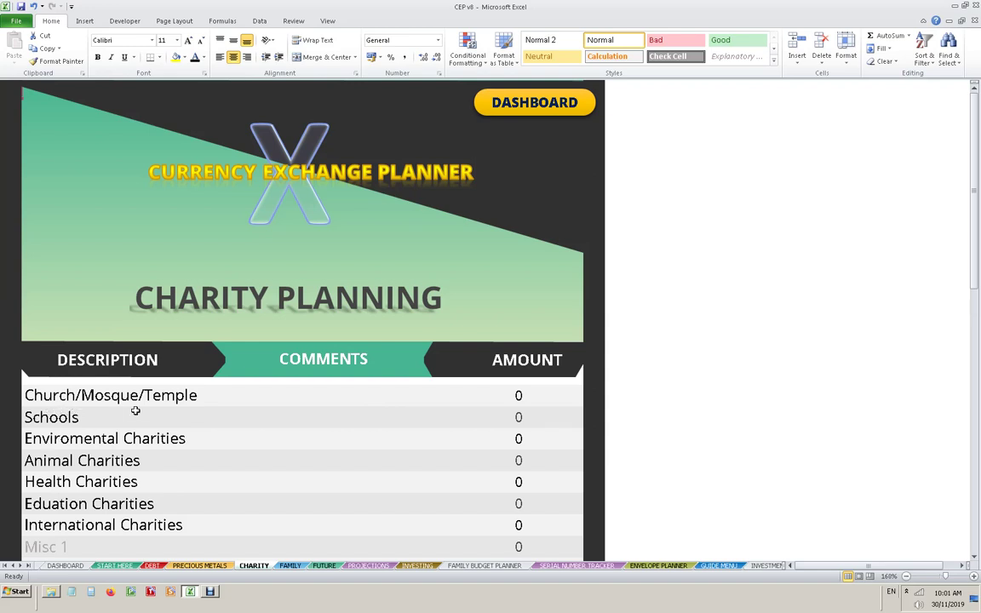
{"action": "left_click", "coordinate": [519, 395]}
{"action": "type", "text": "25000"}
{"action": "key", "text": "Return"}
Step: Add an Animal Charities donation of 5,000 with comment 'WWF'
{"action": "scroll", "coordinate": [431, 435], "scroll_direction": "down", "scroll_amount": 1}
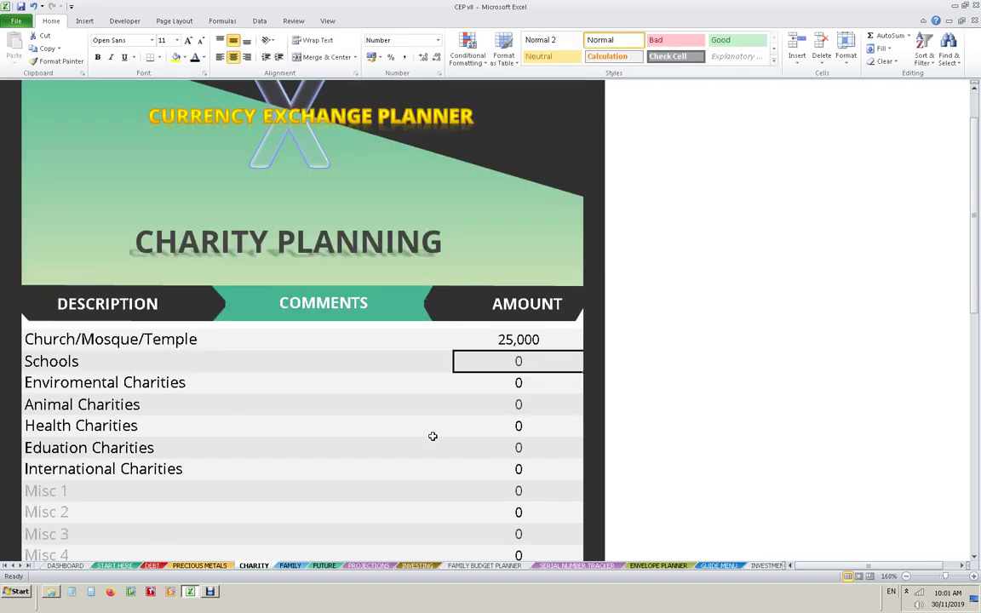
{"action": "left_click", "coordinate": [298, 409]}
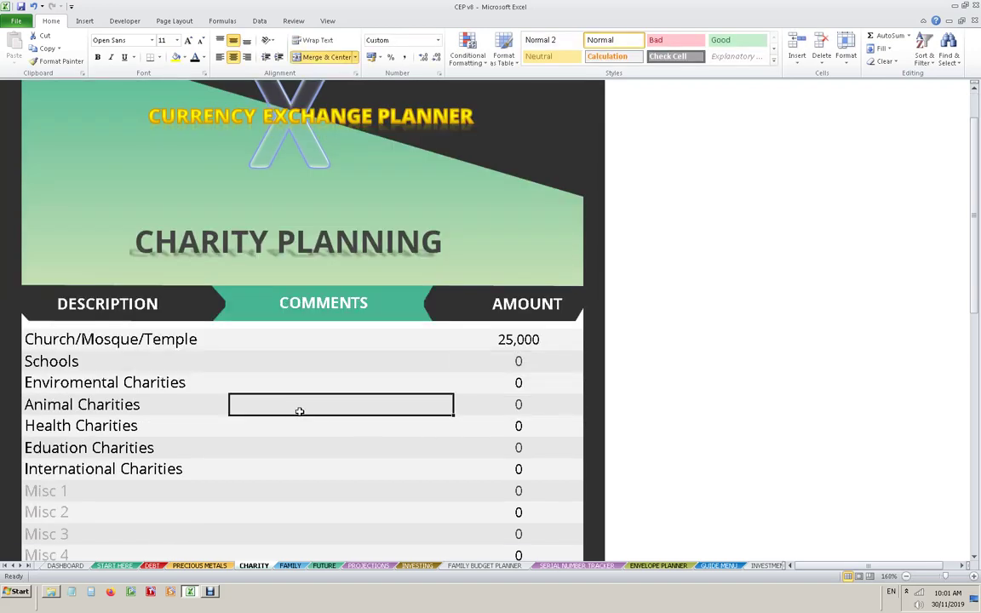
{"action": "type", "text": "WWF"}
{"action": "left_click", "coordinate": [502, 408]}
{"action": "type", "text": "5,000"}
{"action": "key", "text": "Return"}
Step: Add an International Charities donation of 5,000 to 'Red Cross', then return to the dashboard
{"action": "left_click", "coordinate": [347, 473]}
{"action": "type", "text": "Red F"}
{"action": "key", "text": "BackSpace"}
{"action": "key", "text": "BackSpace"}
{"action": "type", "text": "Cross"}
{"action": "key", "text": "Tab"}
{"action": "type", "text": "5,000"}
{"action": "left_click", "coordinate": [536, 404]}
{"action": "scroll", "coordinate": [538, 414], "scroll_direction": "down", "scroll_amount": 1}
{"action": "scroll", "coordinate": [538, 414], "scroll_direction": "down", "scroll_amount": 2}
{"action": "scroll", "coordinate": [536, 431], "scroll_direction": "down", "scroll_amount": 1}
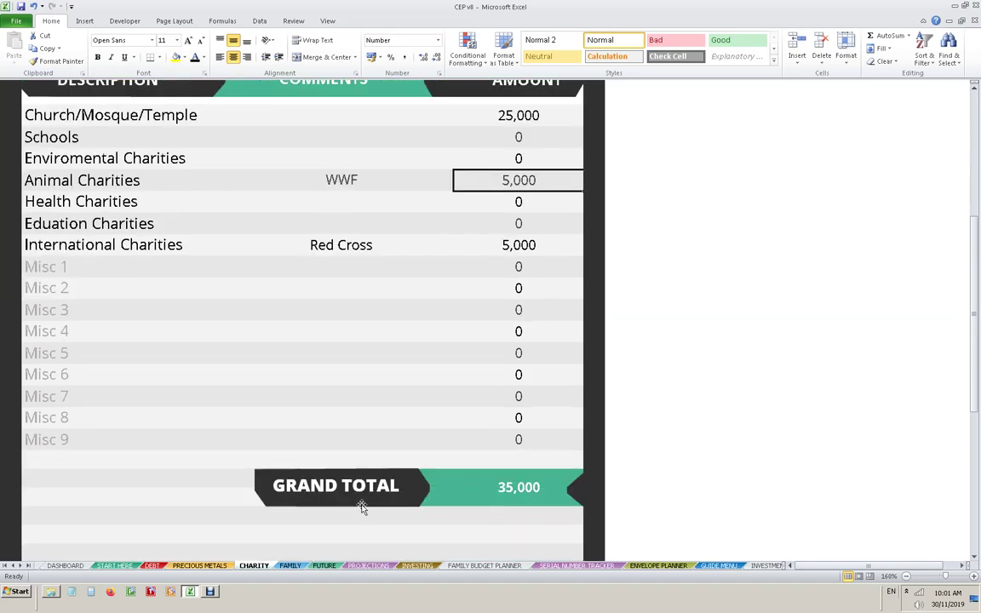
{"action": "scroll", "coordinate": [510, 503], "scroll_direction": "up", "scroll_amount": 4}
{"action": "scroll", "coordinate": [486, 261], "scroll_direction": "up", "scroll_amount": 1}
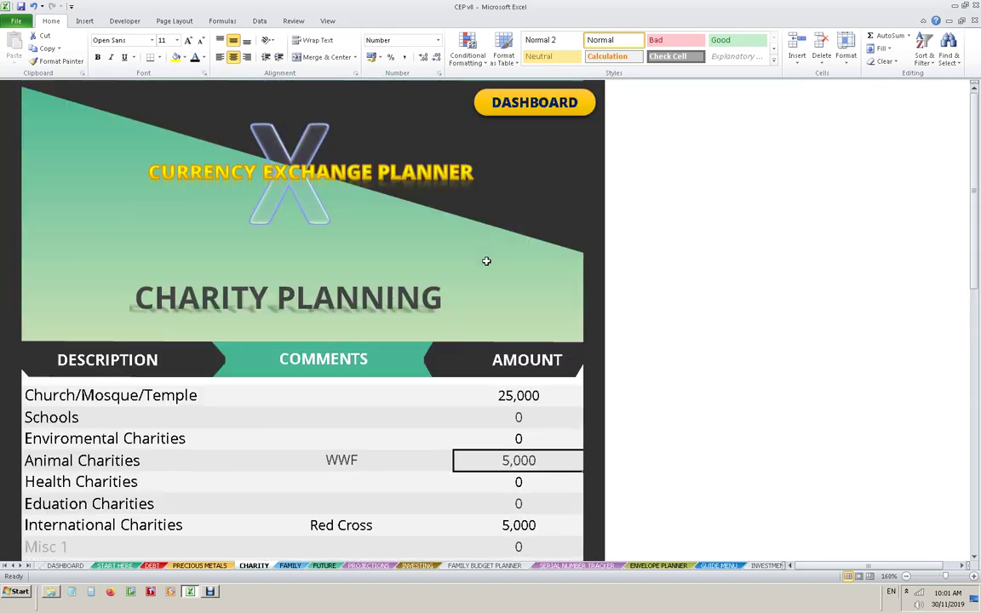
{"action": "left_click", "coordinate": [520, 109]}
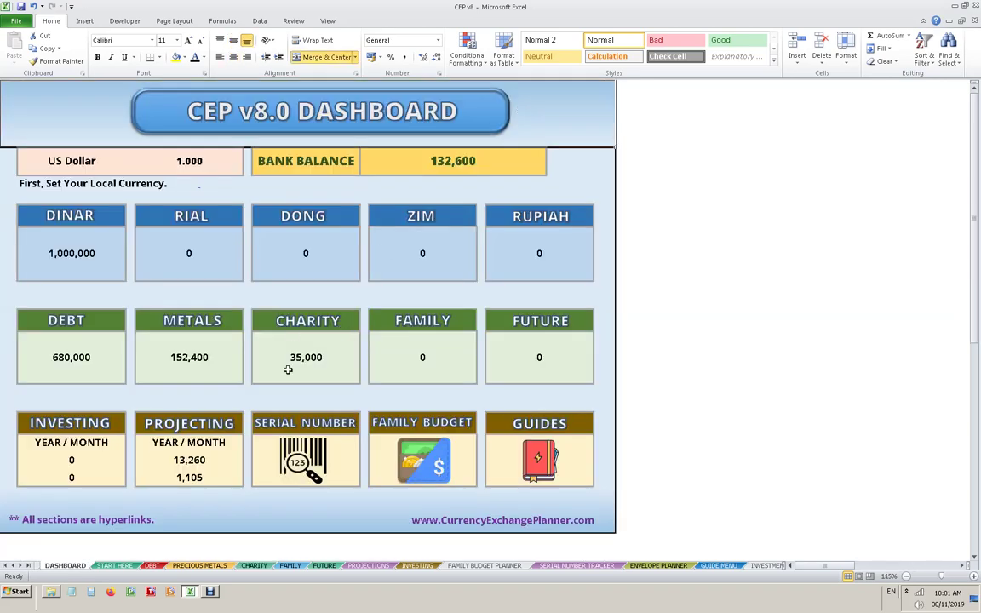
Step: On the Family sheet, give a 25,000 gift to Mom and Dad
{"action": "left_click", "coordinate": [435, 329]}
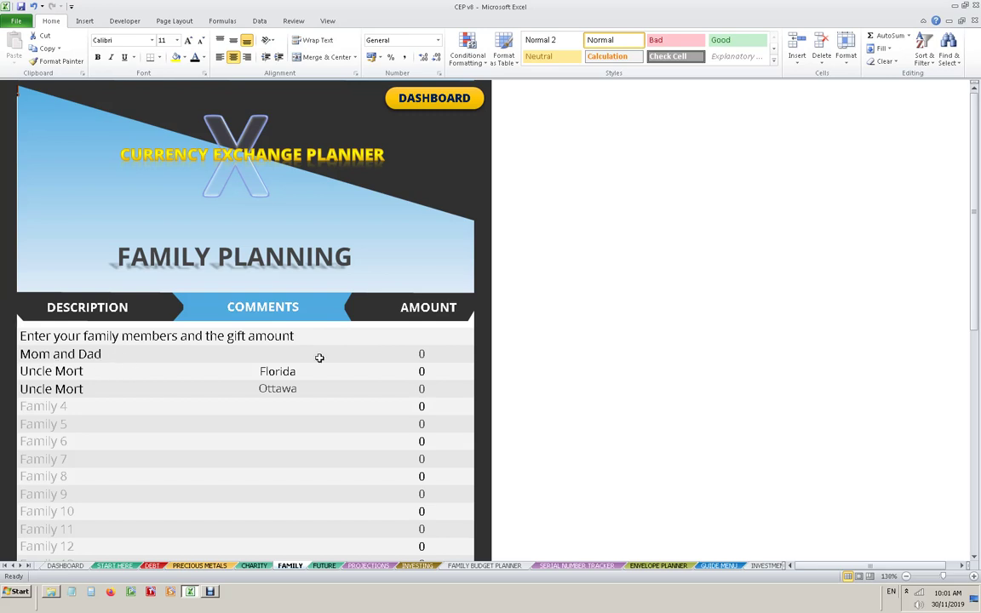
{"action": "left_click", "coordinate": [415, 354]}
{"action": "type", "text": "250"}
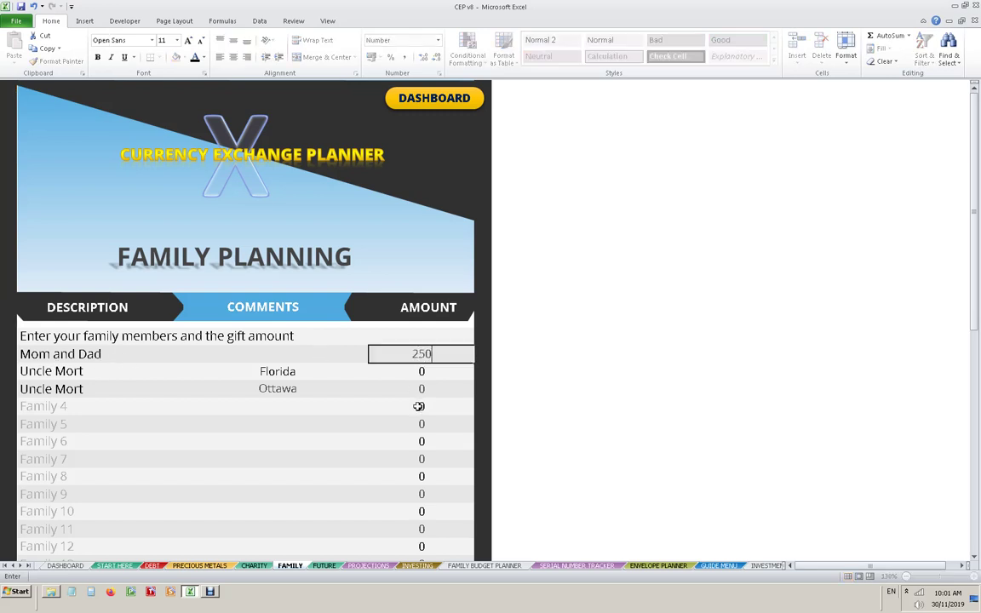
{"action": "type", "text": "00"}
{"action": "key", "text": "Return"}
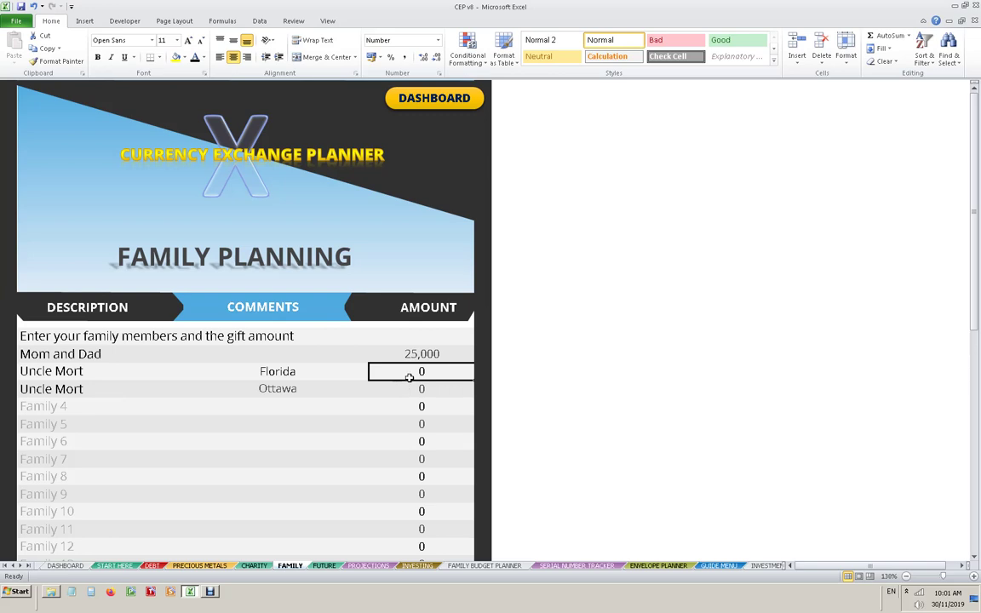
Step: Give the Florida and Ottawa uncles 5,000 and 4,000, then return to the dashboard
{"action": "type", "text": "5,000"}
{"action": "key", "text": "Return"}
{"action": "type", "text": "4000"}
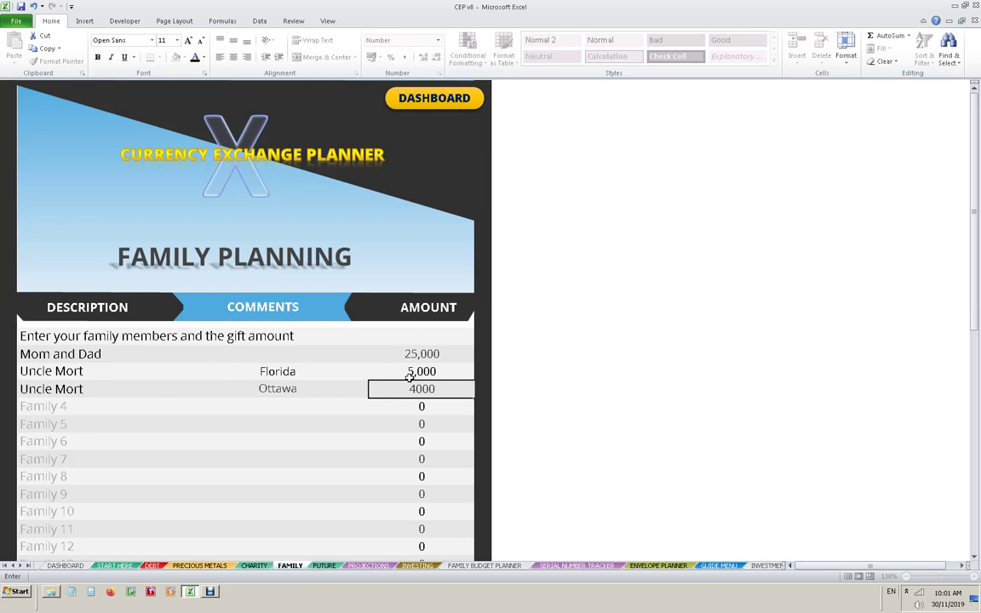
{"action": "key", "text": "Return"}
{"action": "scroll", "coordinate": [410, 376], "scroll_direction": "down", "scroll_amount": 2}
{"action": "scroll", "coordinate": [413, 426], "scroll_direction": "down", "scroll_amount": 1}
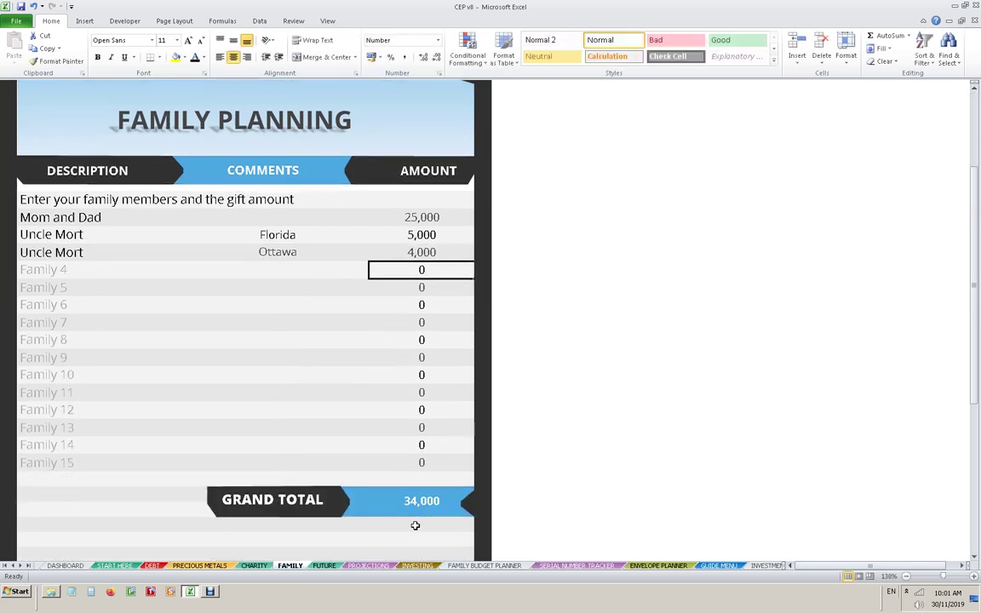
{"action": "scroll", "coordinate": [434, 493], "scroll_direction": "up", "scroll_amount": 1}
{"action": "scroll", "coordinate": [434, 493], "scroll_direction": "up", "scroll_amount": 2}
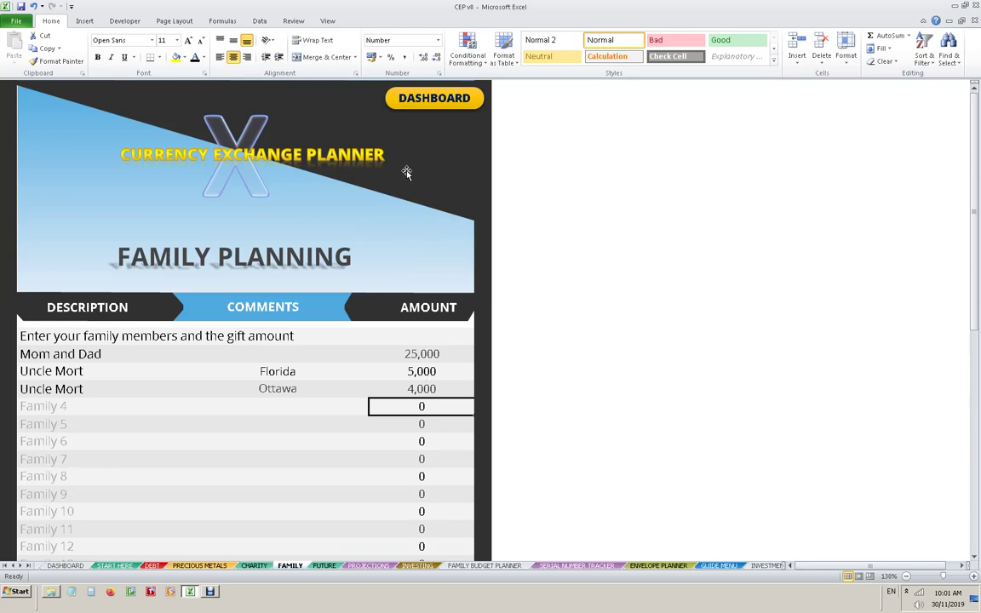
{"action": "left_click", "coordinate": [432, 100]}
Step: On Future Planning, add a Car(s) entry 'BMW' at 25,000
{"action": "left_click", "coordinate": [539, 326]}
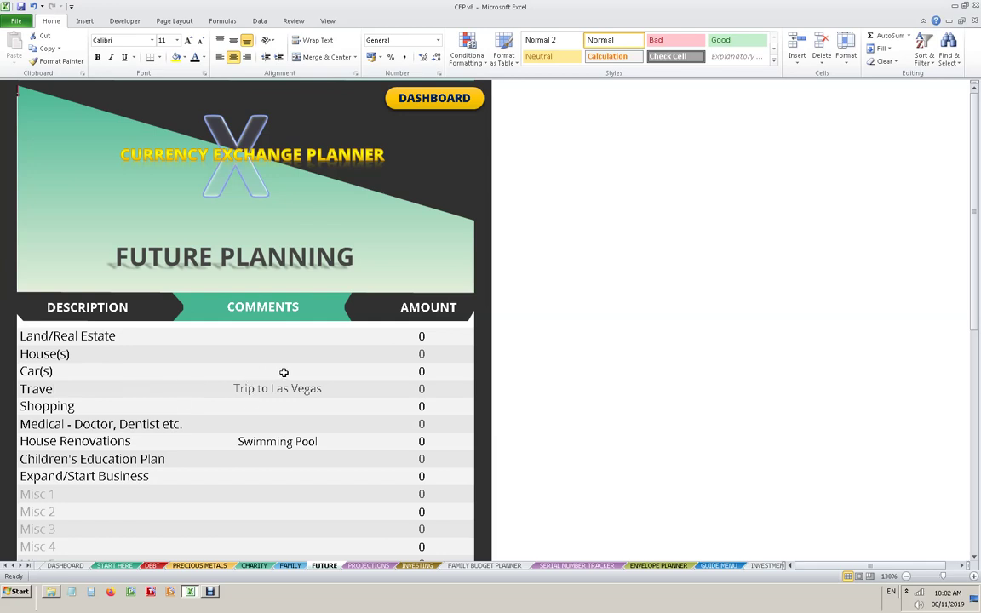
{"action": "left_click", "coordinate": [284, 372]}
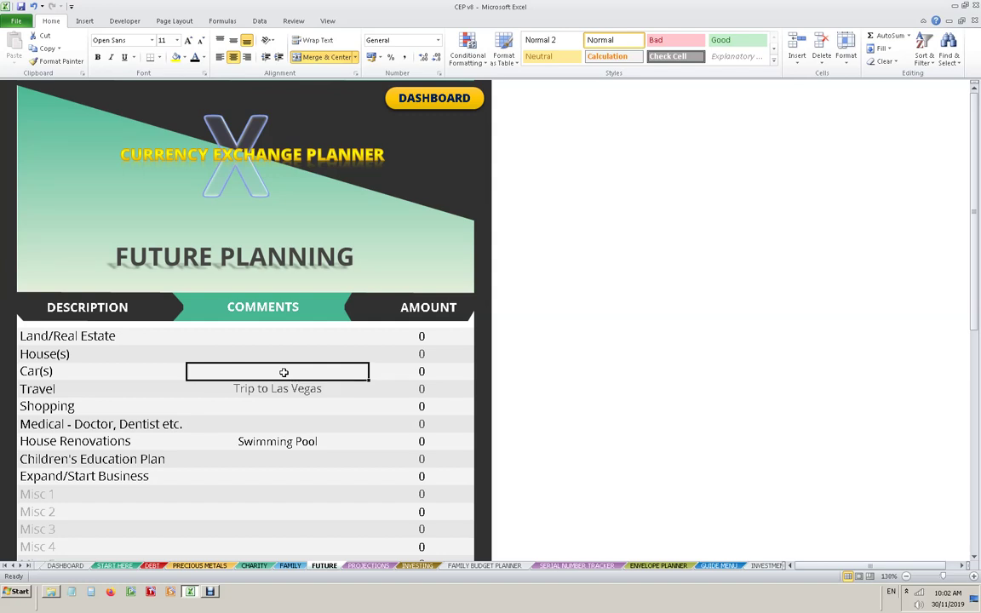
{"action": "type", "text": "BM"}
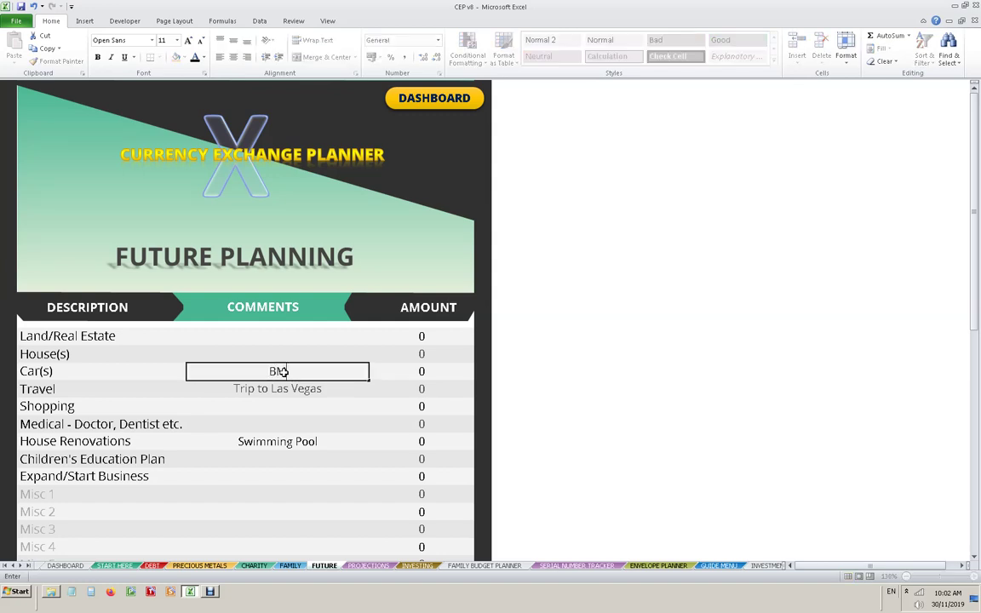
{"action": "type", "text": "W"}
{"action": "key", "text": "Tab"}
{"action": "type", "text": "25,000"}
{"action": "key", "text": "Return"}
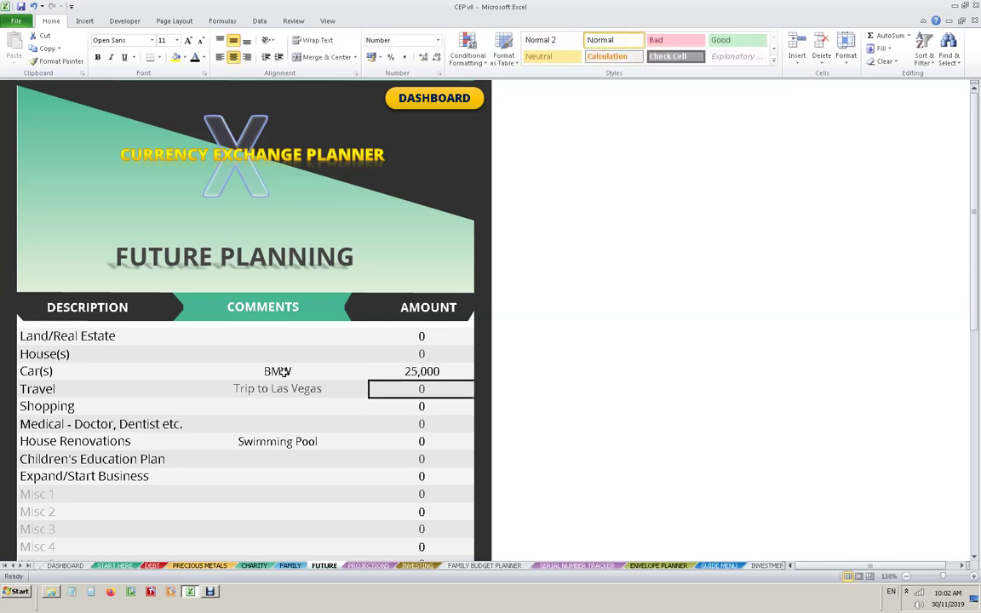
Step: Set Travel to 5,000 and House Renovations to 10,000
{"action": "type", "text": "5"}
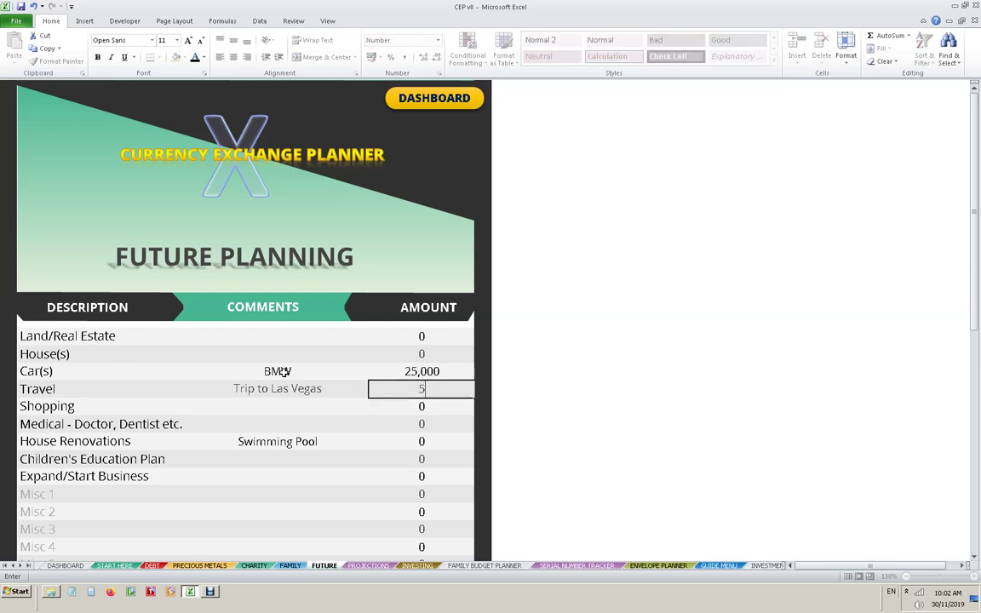
{"action": "type", "text": ",000"}
{"action": "key", "text": "Return"}
{"action": "key", "text": "Return"}
{"action": "key", "text": "Return"}
{"action": "type", "text": "10000"}
{"action": "key", "text": "Return"}
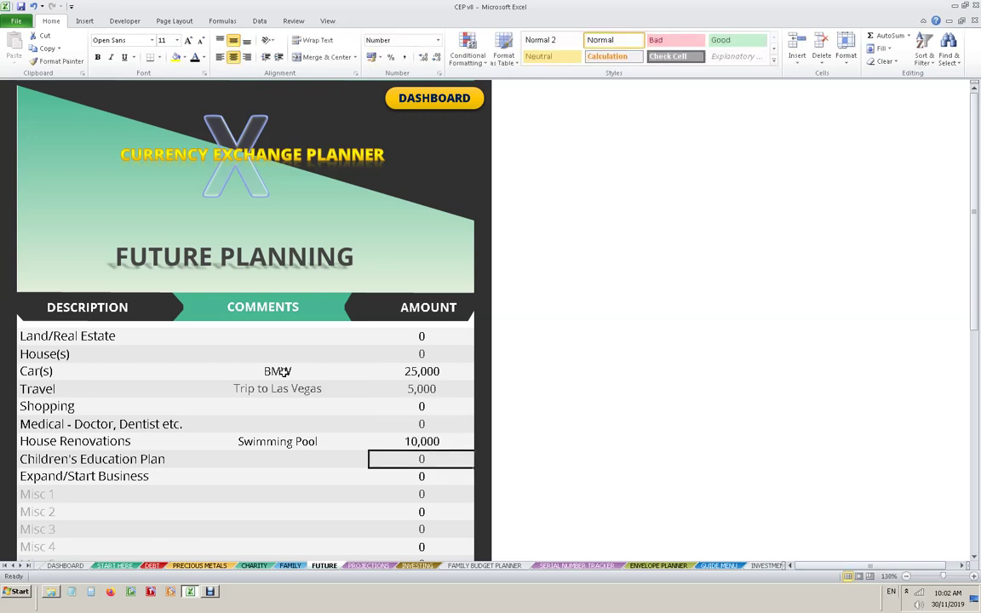
{"action": "scroll", "coordinate": [280, 417], "scroll_direction": "down", "scroll_amount": 2}
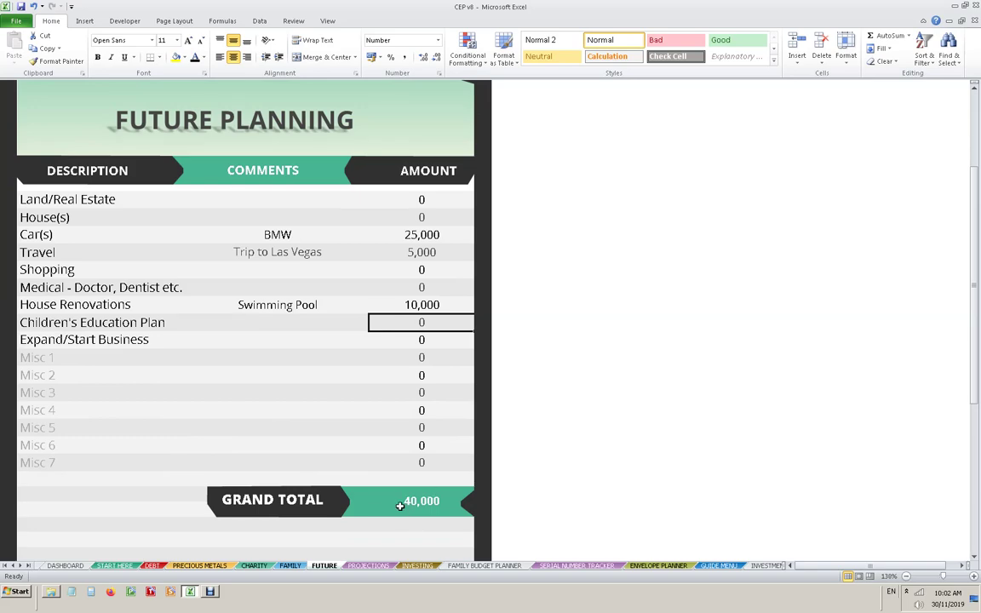
{"action": "scroll", "coordinate": [433, 400], "scroll_direction": "up", "scroll_amount": 2}
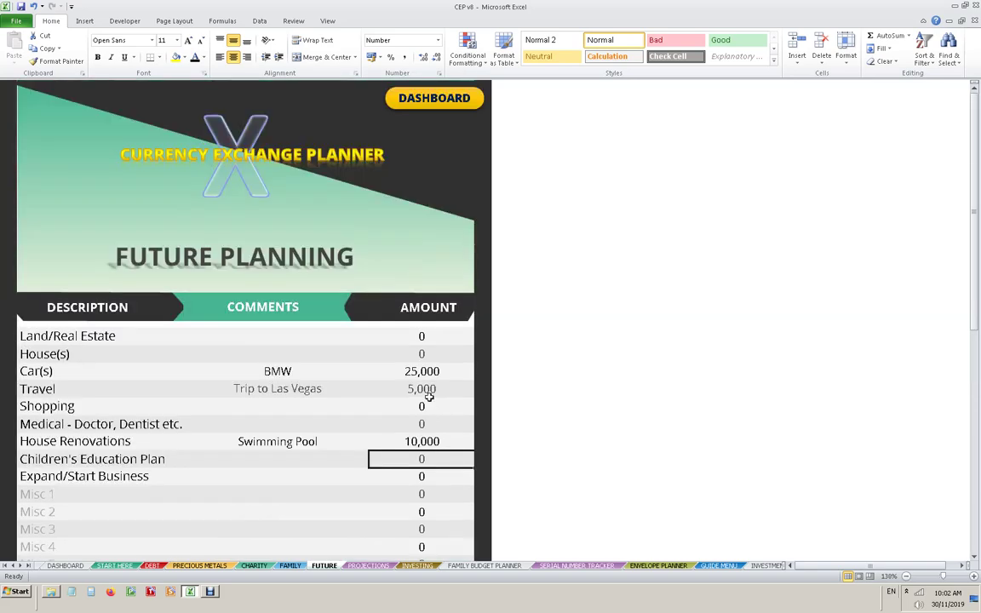
Step: Return to the dashboard showing Future 40,000, Family 34,000 and bank balance 58,600
{"action": "left_click", "coordinate": [434, 109]}
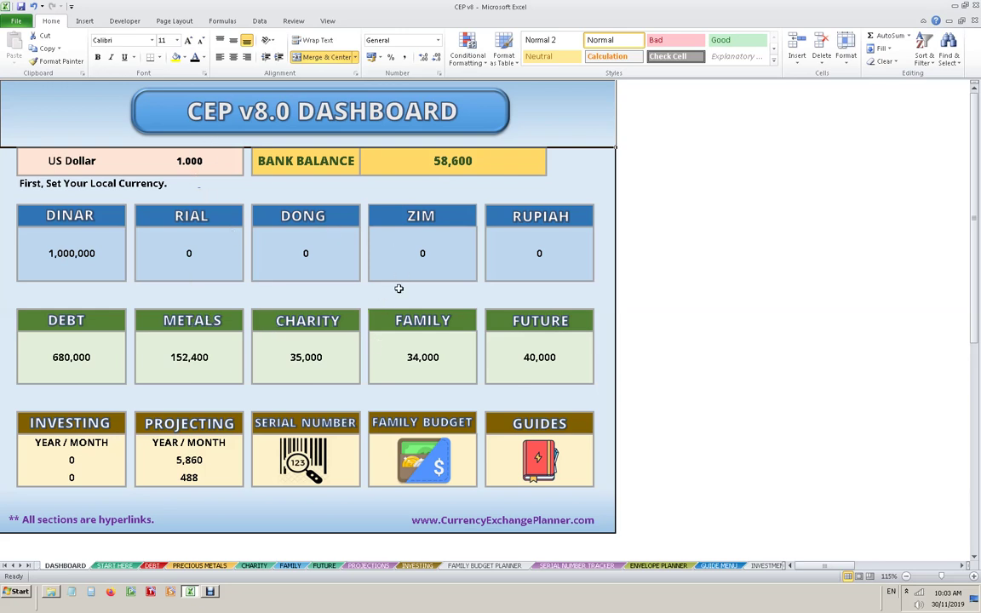
Step: Delete the 'BMW' comment, set Car(s) to 0 and Travel to 2,000 on Future Planning
{"action": "left_click", "coordinate": [545, 322]}
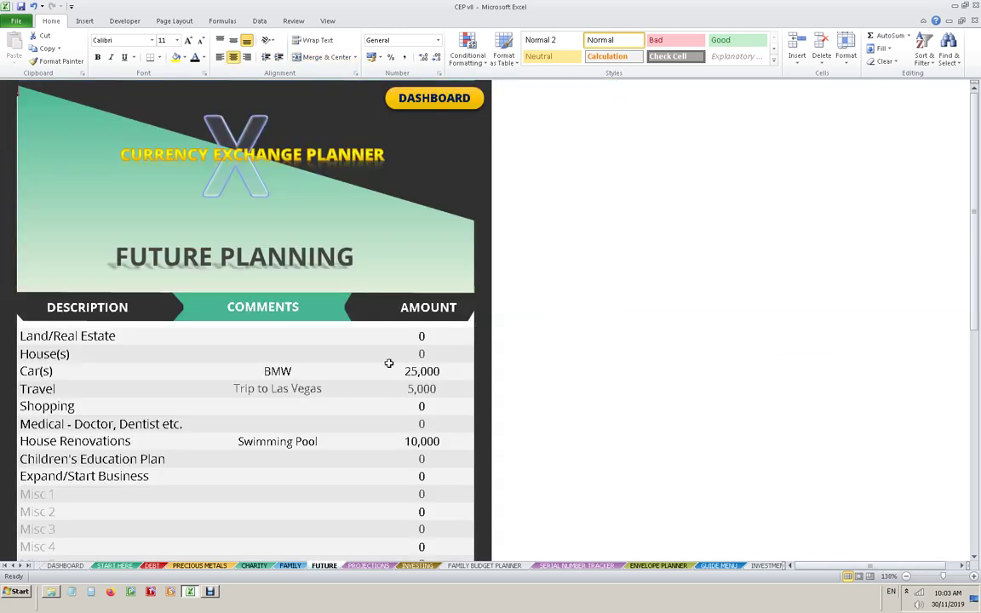
{"action": "left_click", "coordinate": [237, 375]}
{"action": "key", "text": "Delete"}
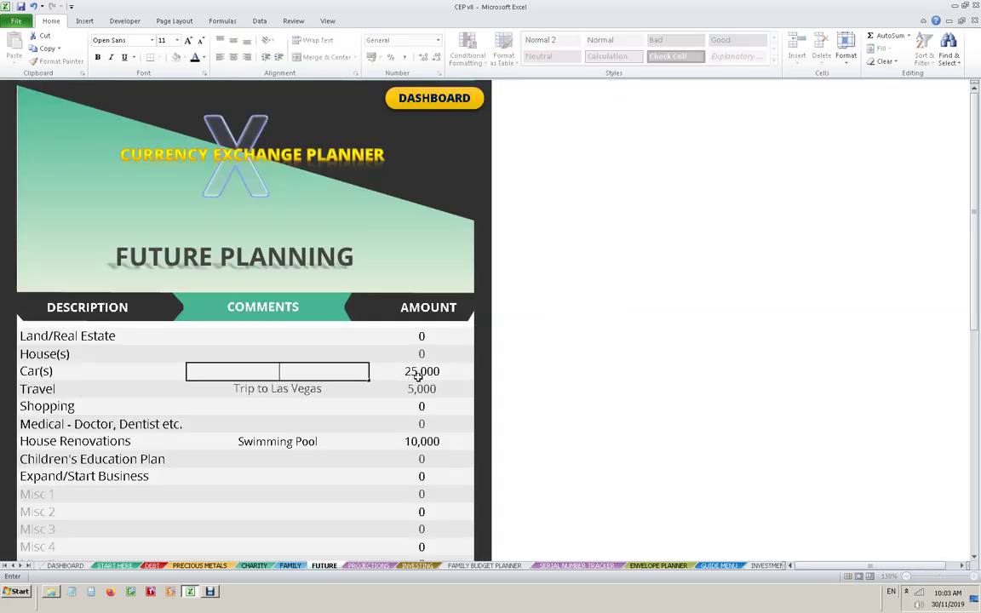
{"action": "left_click", "coordinate": [419, 372]}
{"action": "key", "text": "BackSpace"}
{"action": "type", "text": "0"}
{"action": "key", "text": "Return"}
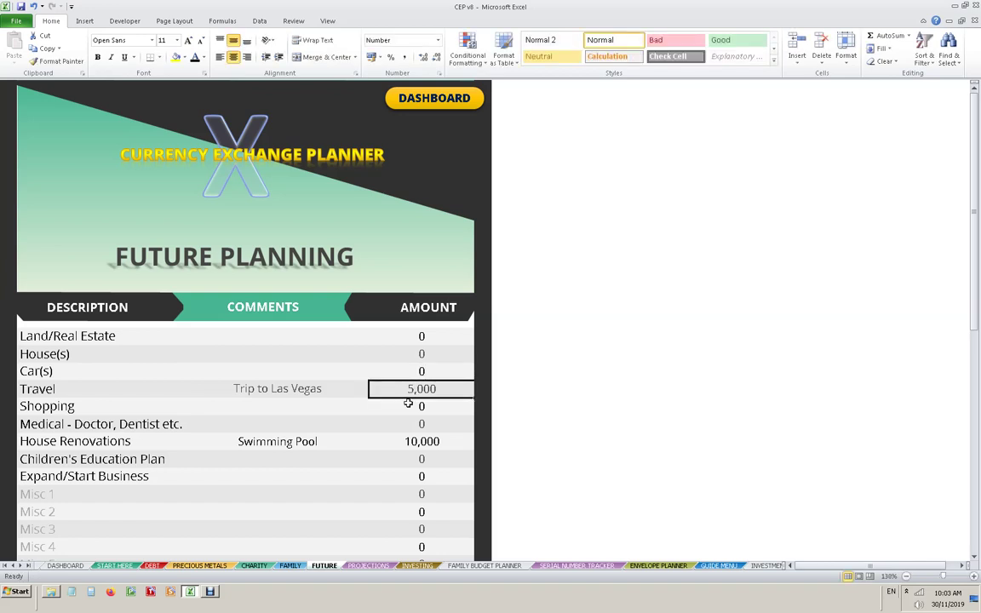
{"action": "type", "text": "2000"}
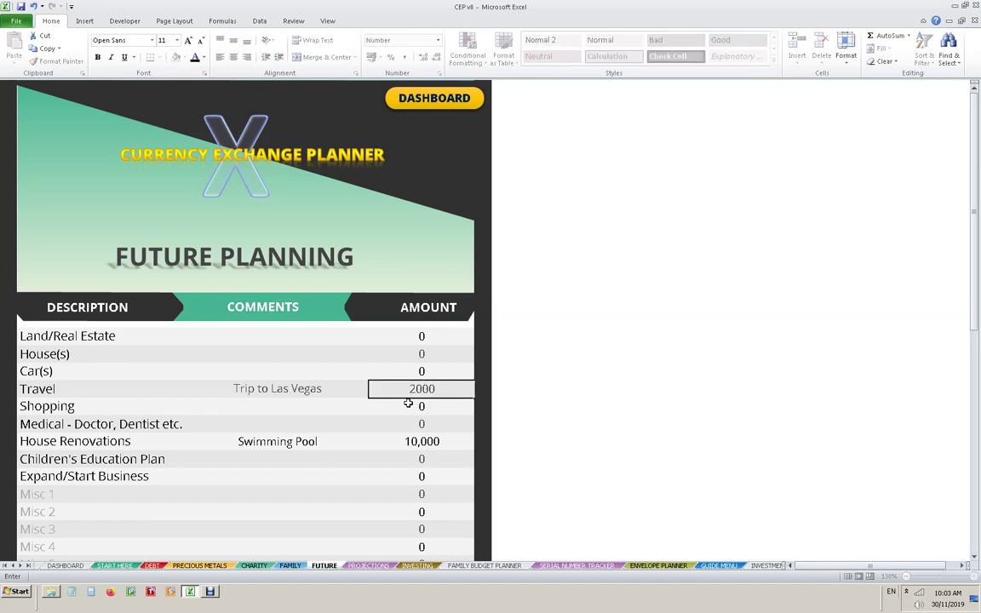
{"action": "key", "text": "Return"}
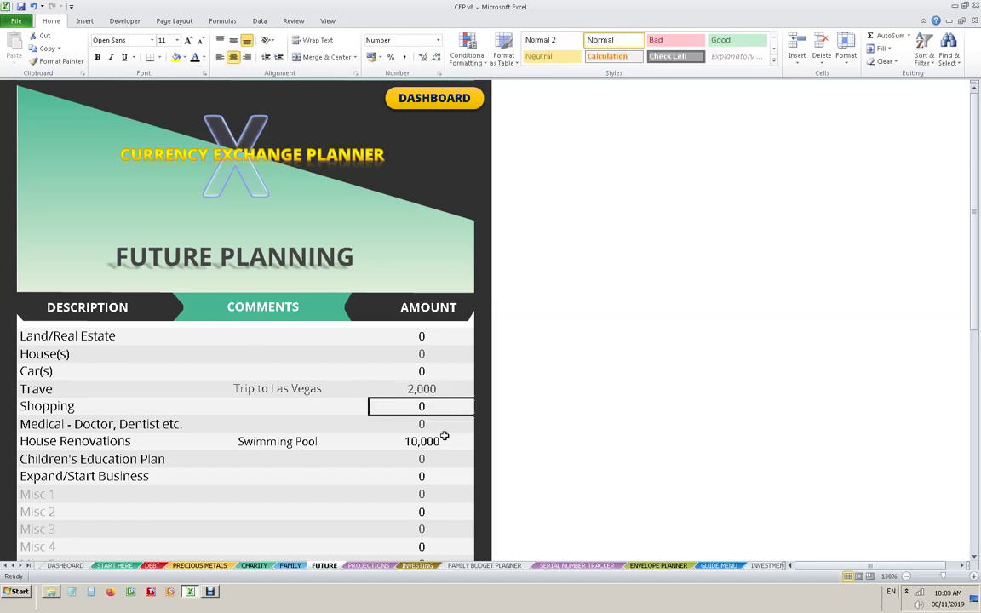
Step: Set the Family Planning gifts to 15,000 for Mom and Dad, 2,500 Florida and 1,500 Ottawa
{"action": "left_click", "coordinate": [440, 108]}
{"action": "left_click", "coordinate": [423, 321]}
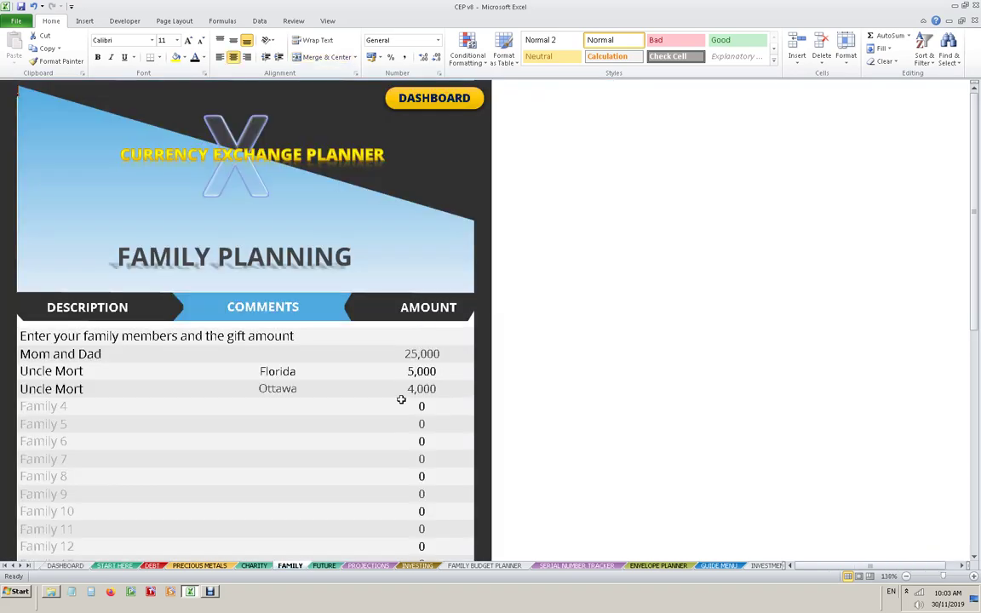
{"action": "left_click", "coordinate": [415, 356]}
{"action": "type", "text": "1"}
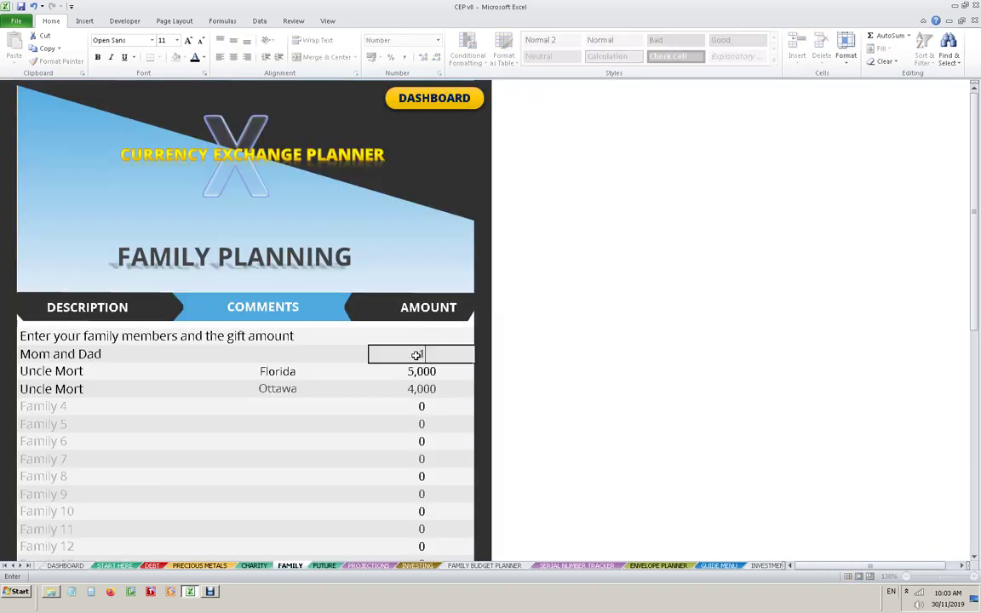
{"action": "type", "text": "5,000"}
{"action": "key", "text": "Return"}
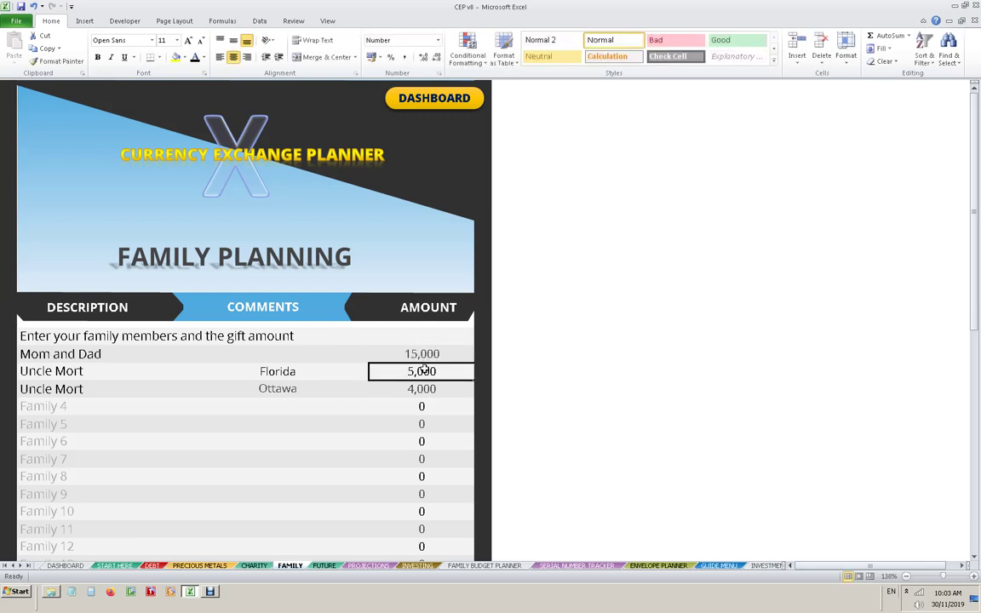
{"action": "type", "text": "2,500"}
{"action": "key", "text": "Return"}
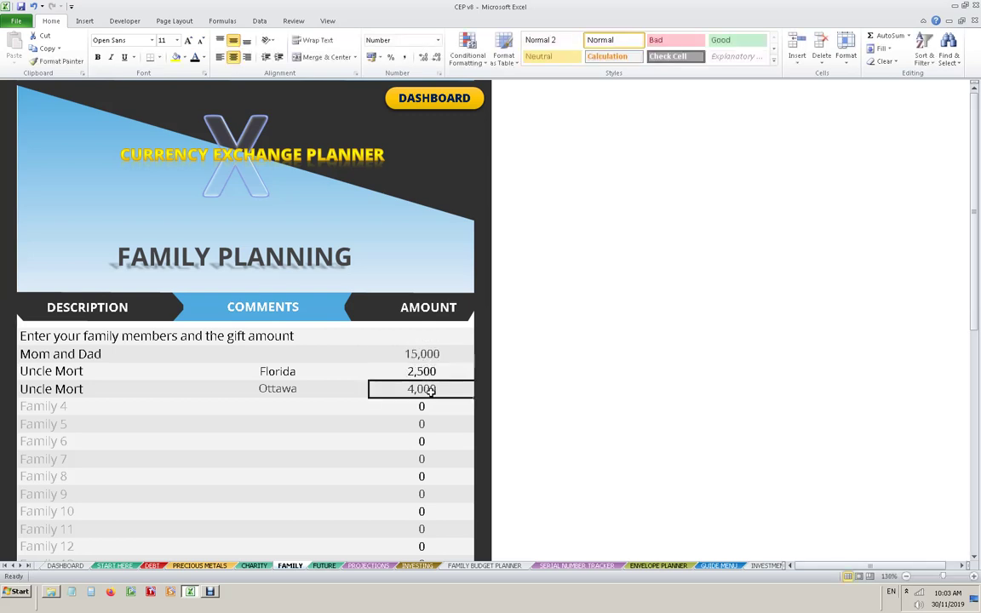
{"action": "type", "text": "1,500"}
{"action": "key", "text": "Return"}
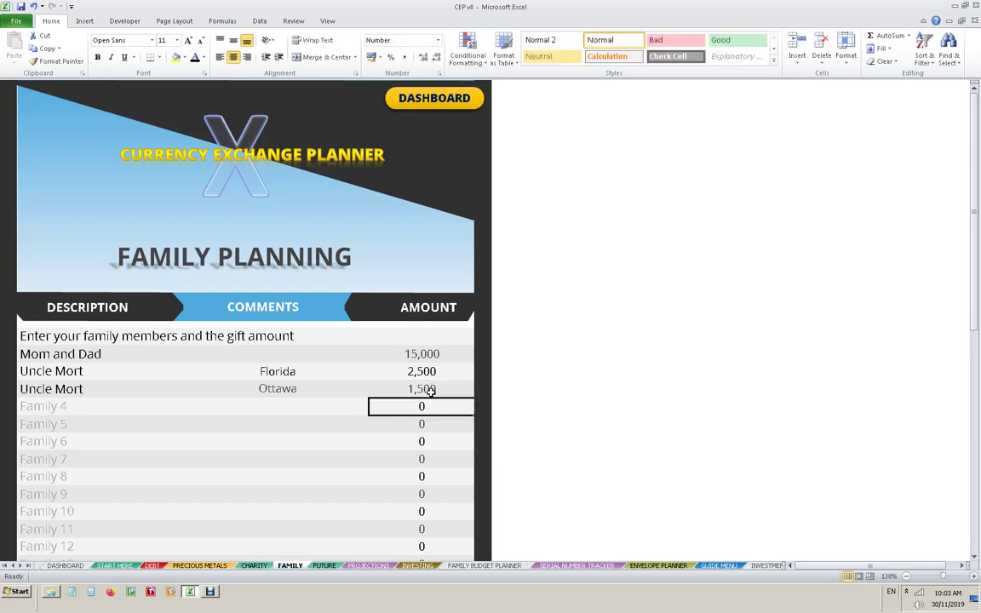
Step: Go back to the dashboard and open Charity Planning at the Church/Mosque/Temple amount
{"action": "left_click", "coordinate": [399, 99]}
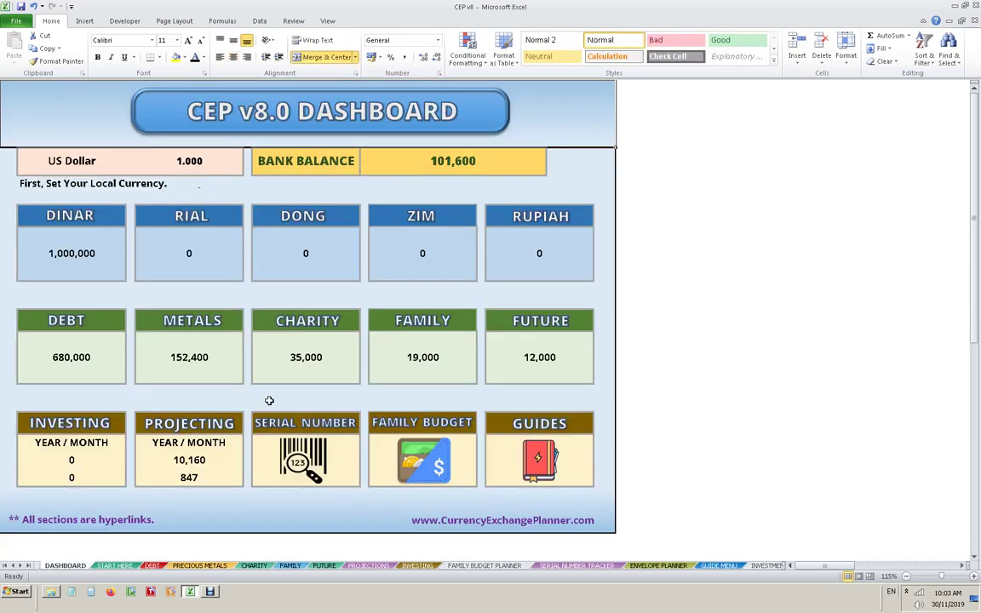
{"action": "left_click", "coordinate": [315, 341]}
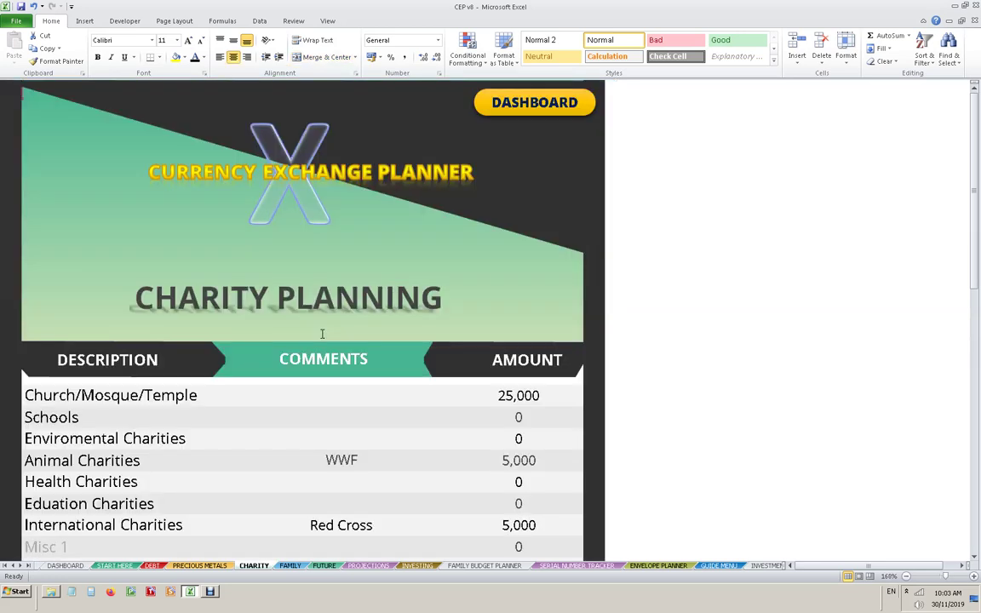
{"action": "left_click", "coordinate": [530, 404]}
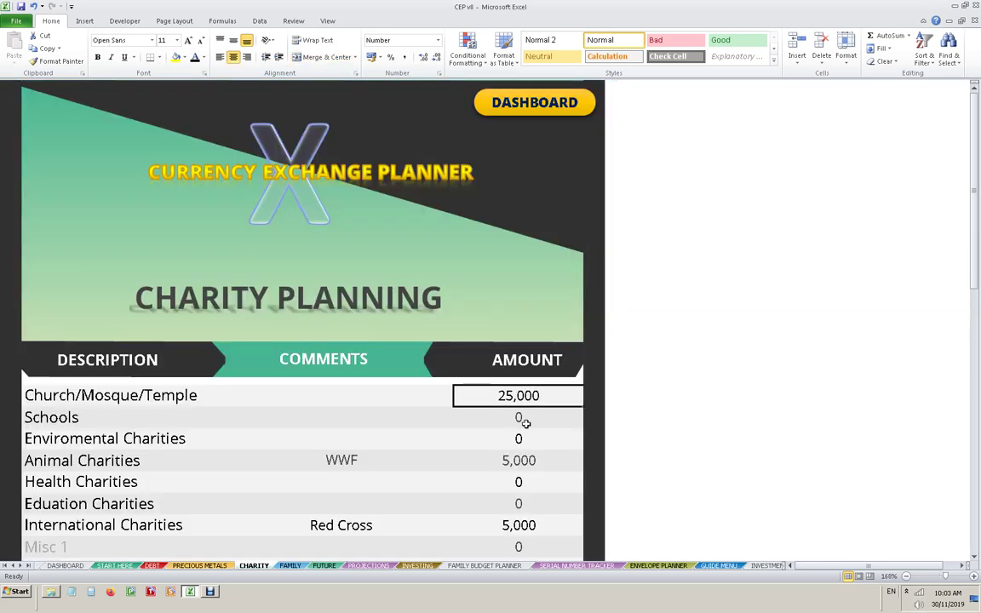
Step: Enter 10,000 for Church/Mosque/Temple and 1,000 each for Animal and International Charities
{"action": "type", "text": "10000"}
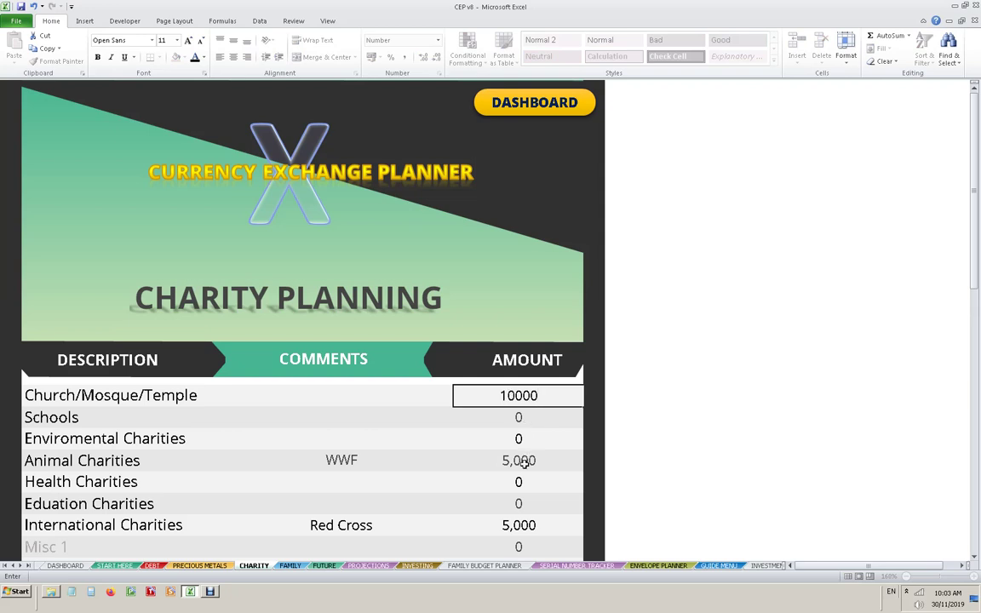
{"action": "left_click", "coordinate": [525, 461]}
{"action": "type", "text": "1000"}
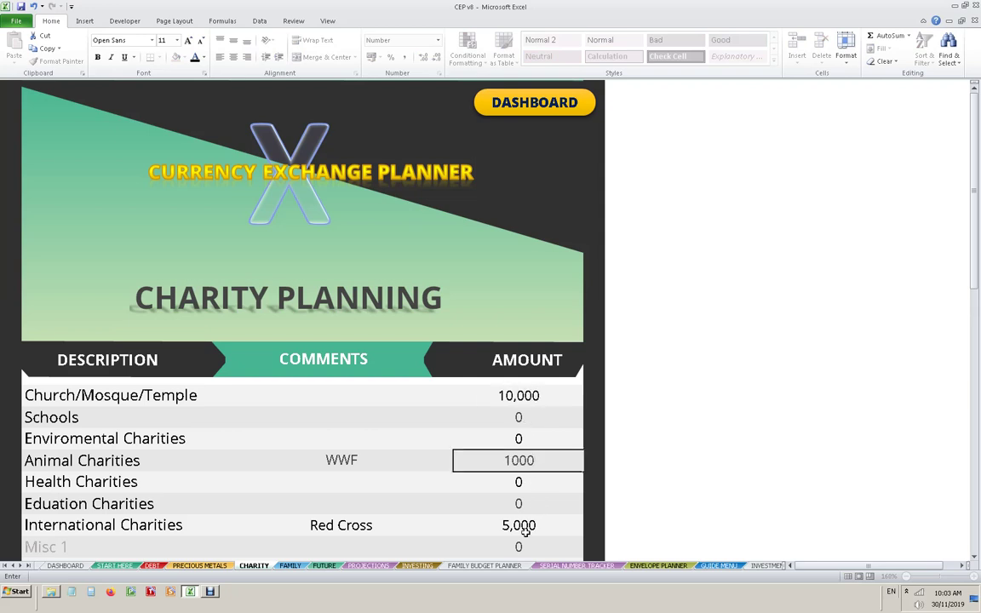
{"action": "left_click", "coordinate": [525, 528]}
{"action": "type", "text": "1,000"}
{"action": "left_click", "coordinate": [630, 507]}
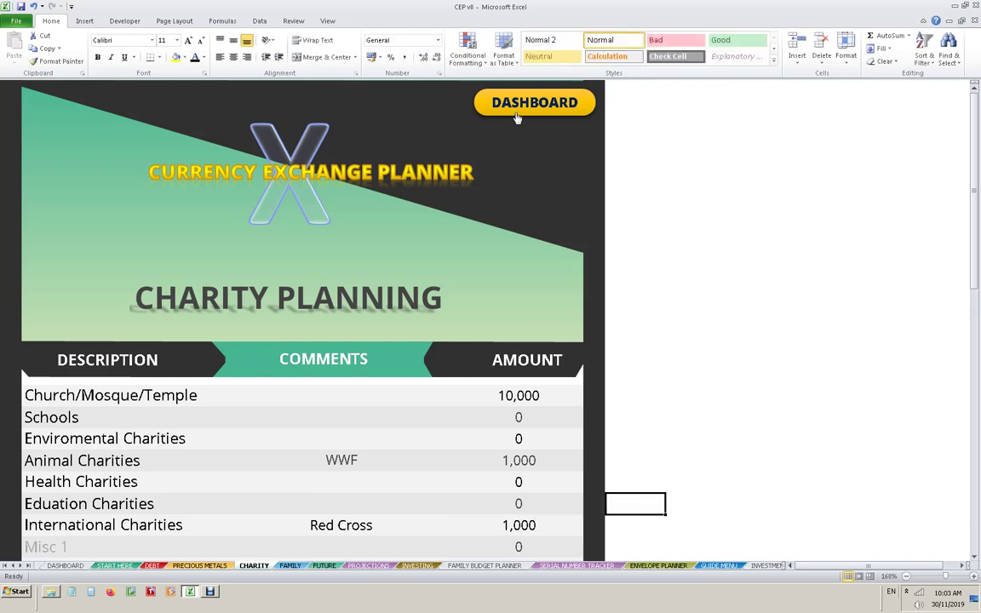
Step: On the Precious Metals & Crypto Currency sheet, enter Gold 10%, Silver 10% and Bitcoin 10,000
{"action": "left_click", "coordinate": [482, 103]}
{"action": "left_click", "coordinate": [212, 321]}
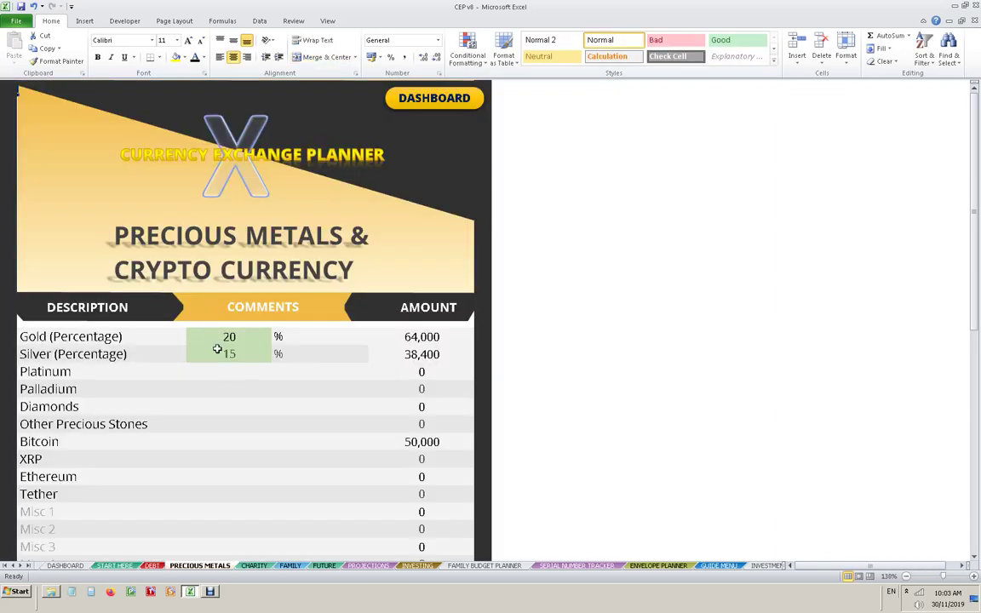
{"action": "type", "text": "10"}
{"action": "key", "text": "Return"}
{"action": "type", "text": "10"}
{"action": "left_click", "coordinate": [415, 441]}
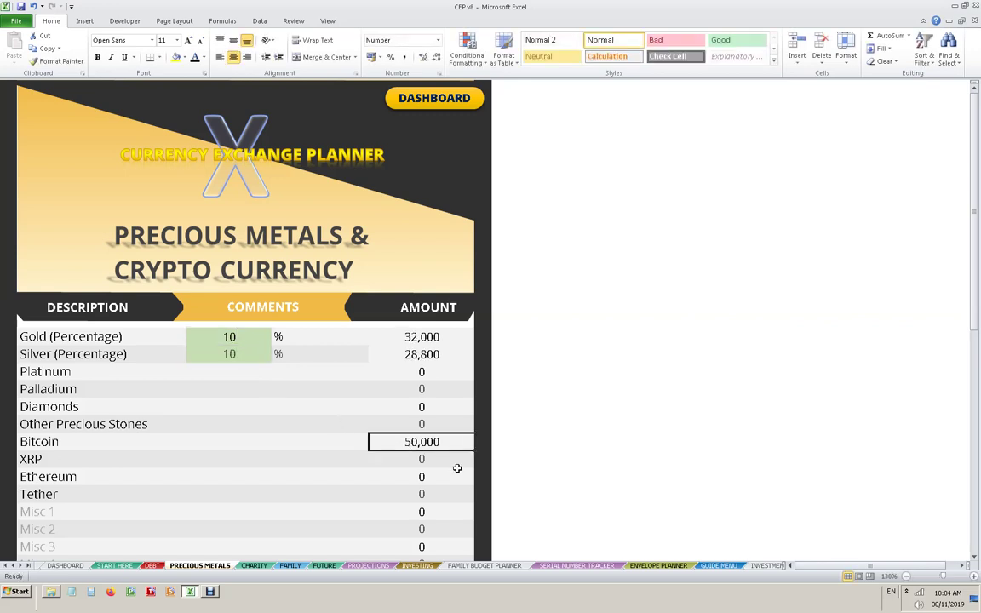
{"action": "type", "text": "10"}
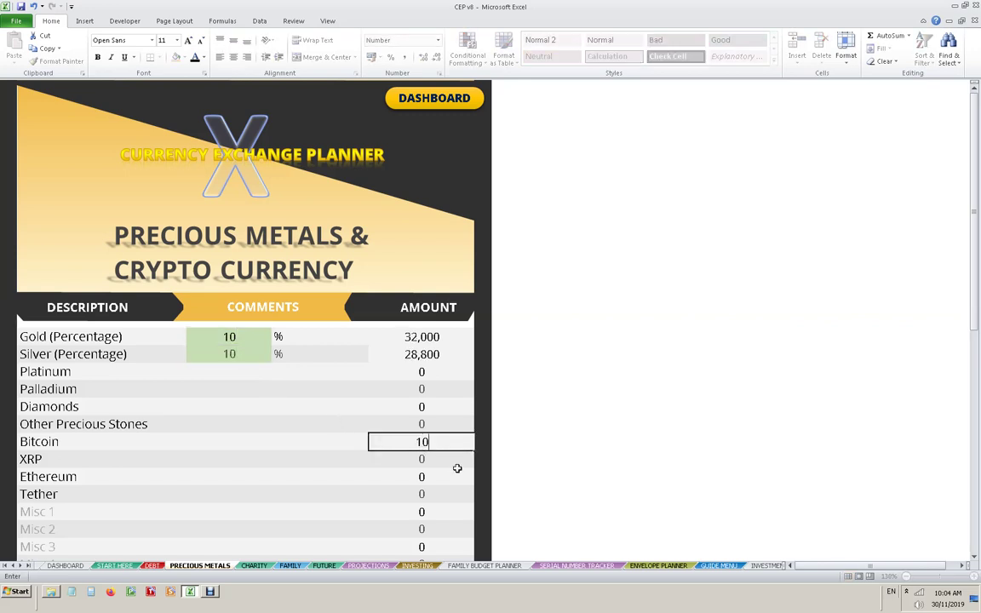
{"action": "type", "text": "000"}
{"action": "key", "text": "Return"}
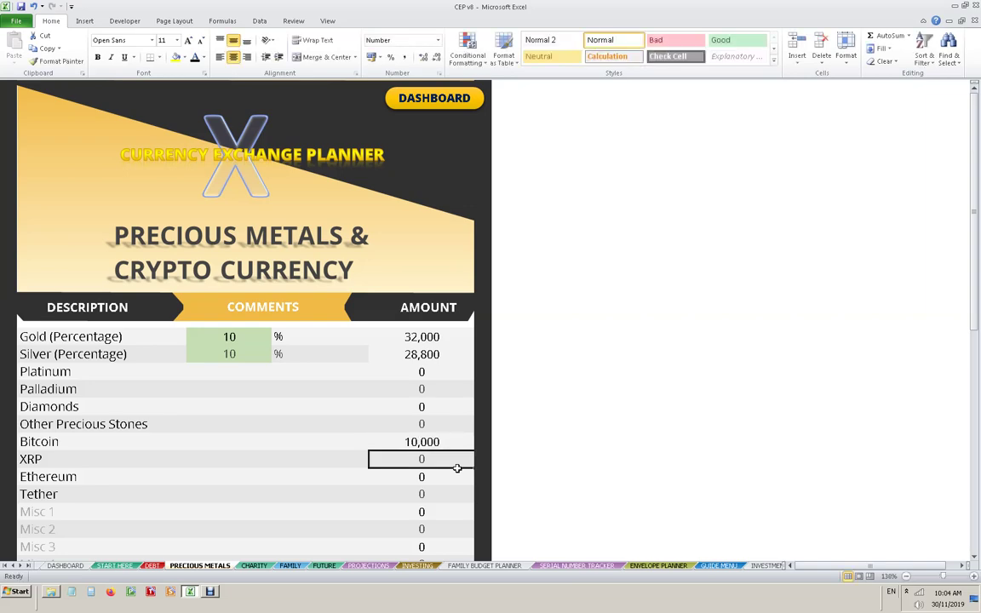
Step: Switch between the dashboard and the Debt Planning sheet, ending on Debt Planning
{"action": "left_click", "coordinate": [441, 107]}
{"action": "left_click", "coordinate": [73, 331]}
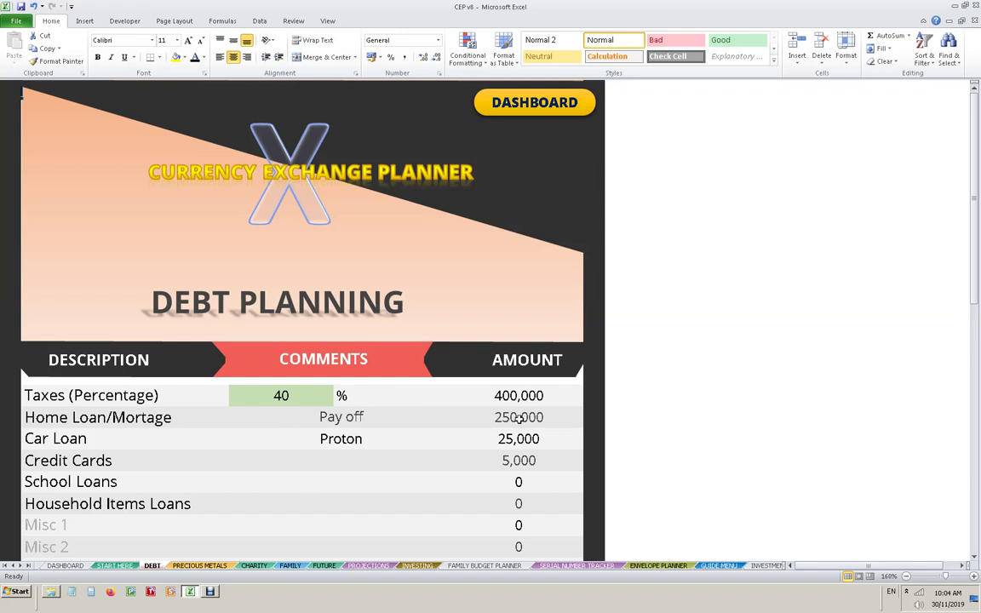
{"action": "left_click", "coordinate": [481, 99]}
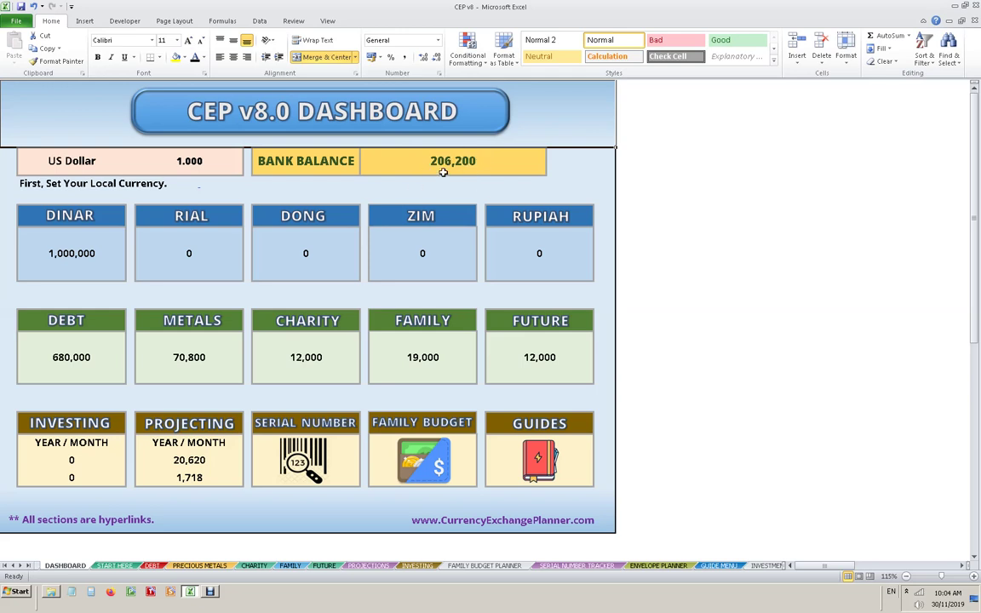
{"action": "left_click", "coordinate": [71, 322]}
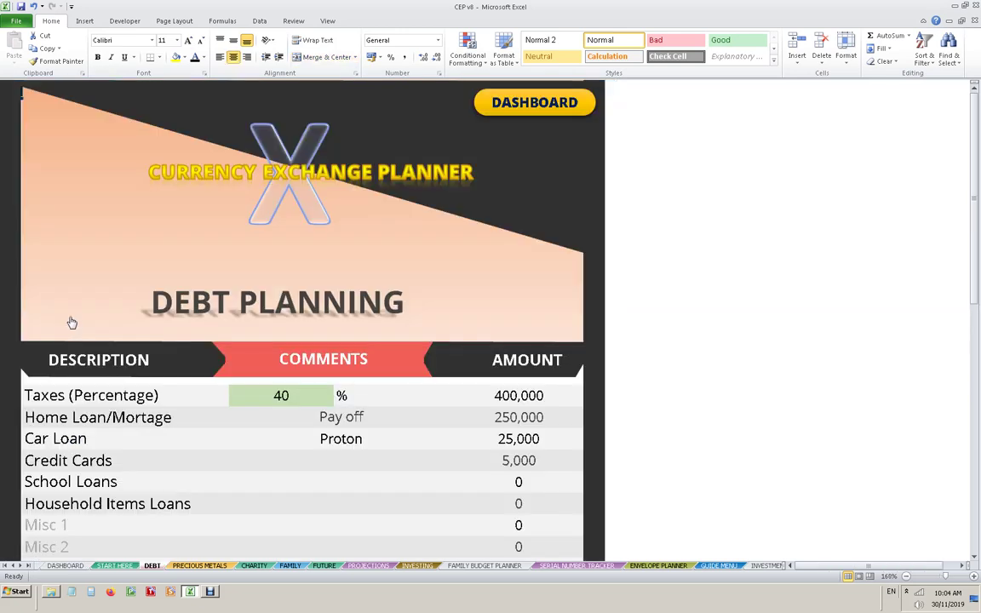
Step: Clear the Pay off comment, set the Home Loan amount to 0, and return to the dashboard
{"action": "left_click", "coordinate": [273, 417]}
{"action": "key", "text": "BackSpace"}
{"action": "left_click", "coordinate": [504, 419]}
{"action": "type", "text": "0"}
{"action": "key", "text": "Return"}
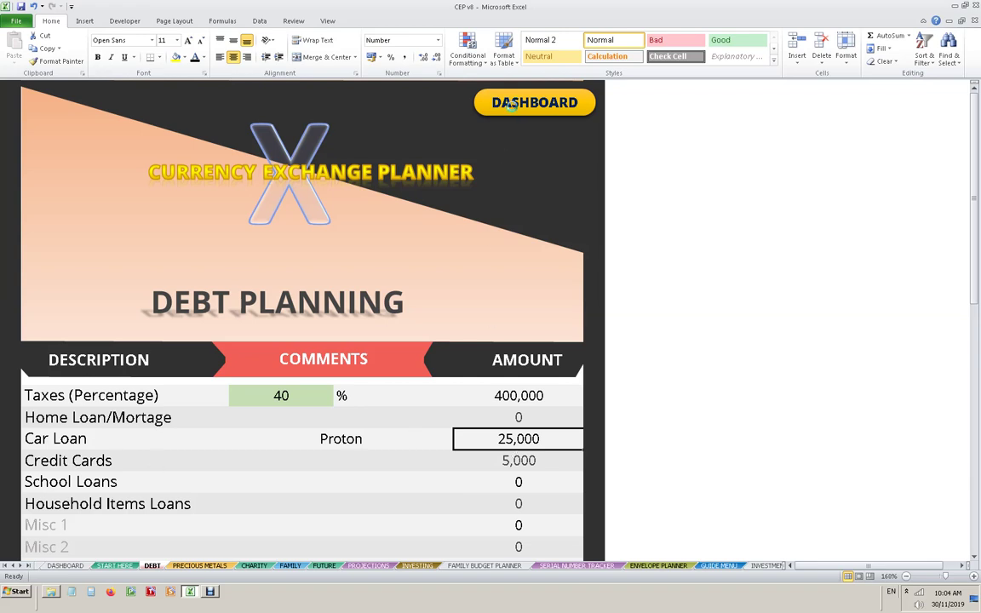
{"action": "left_click", "coordinate": [498, 103]}
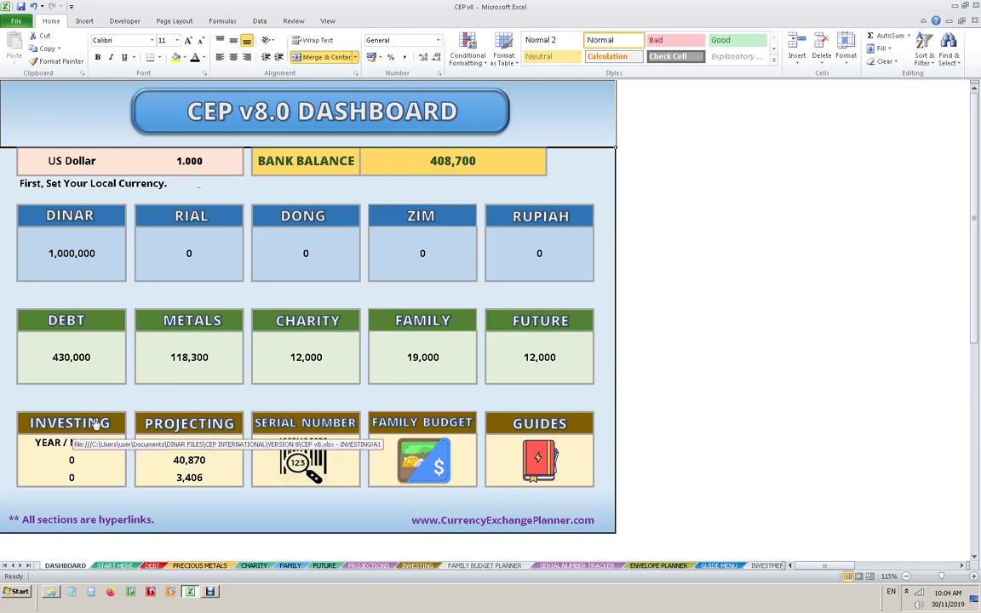
Step: Change the Projections sheet's years-to-check value from 10 to 7
{"action": "left_click", "coordinate": [136, 422]}
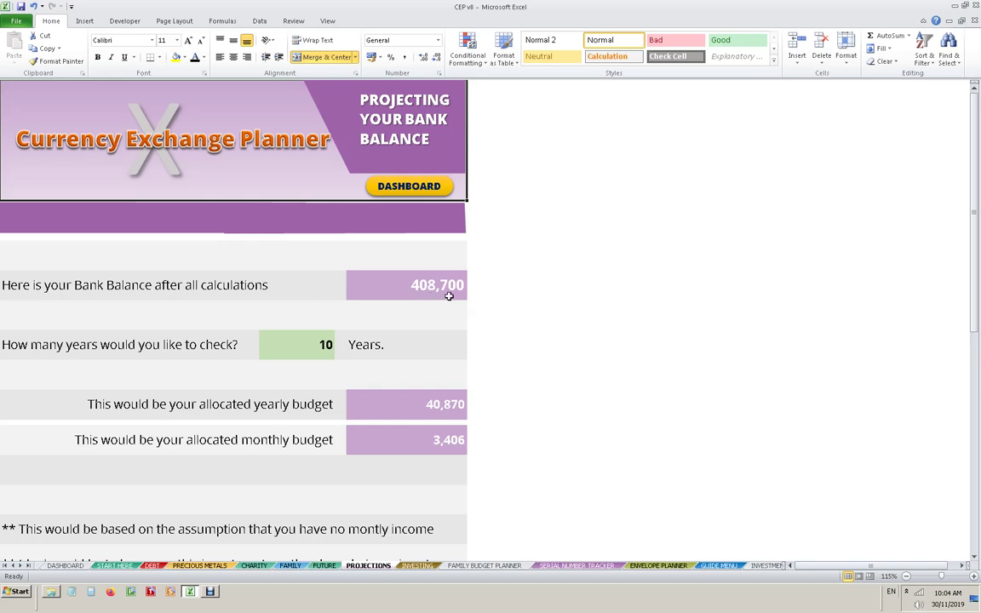
{"action": "left_click", "coordinate": [311, 345]}
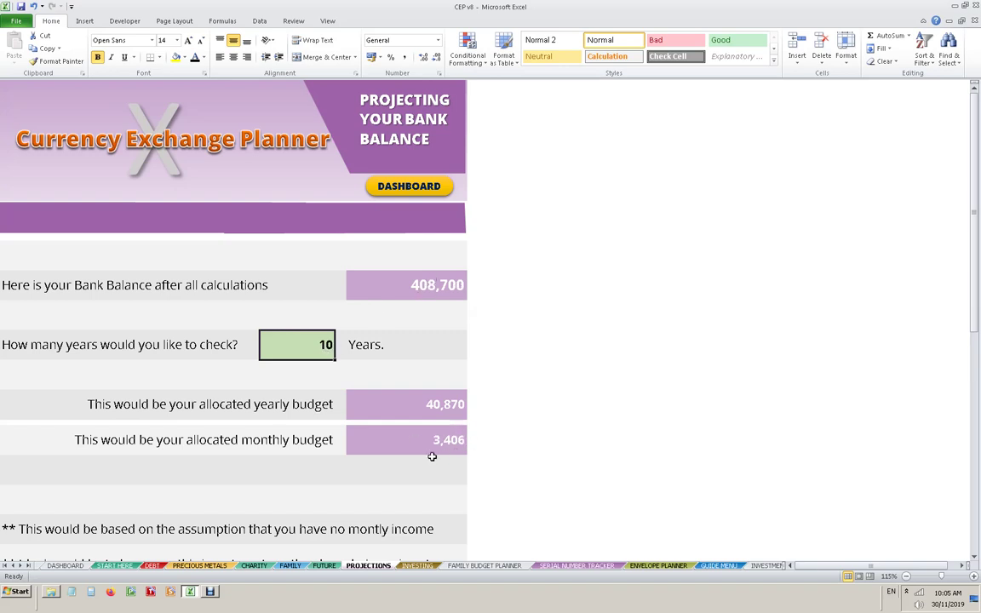
{"action": "type", "text": "7"}
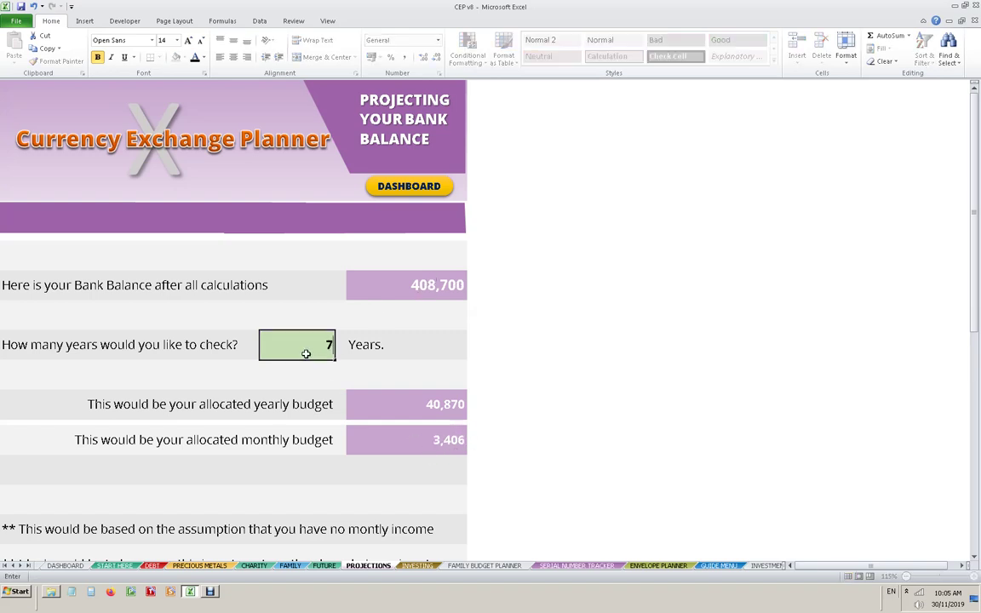
{"action": "key", "text": "Return"}
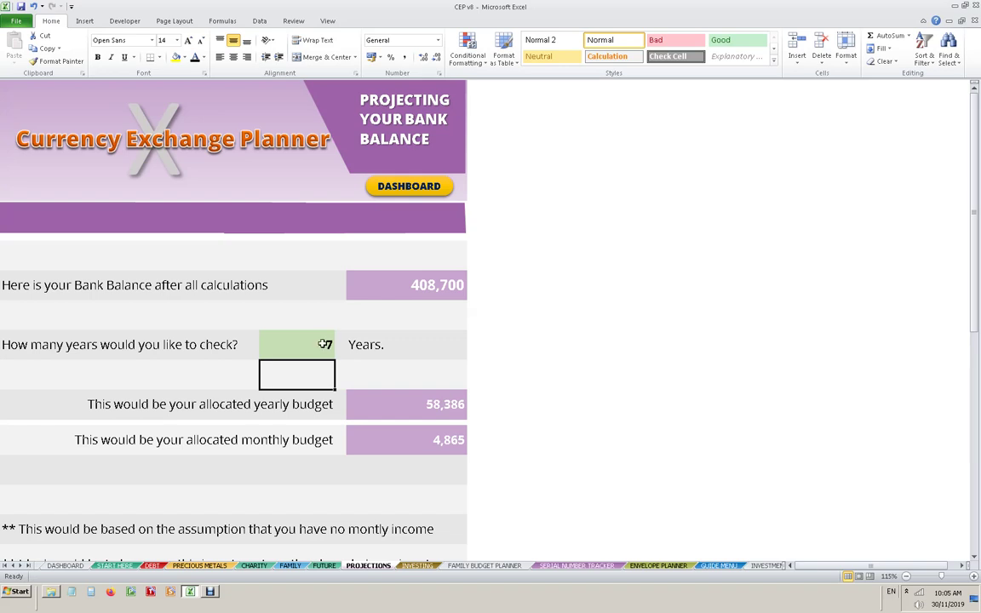
{"action": "left_click", "coordinate": [323, 343]}
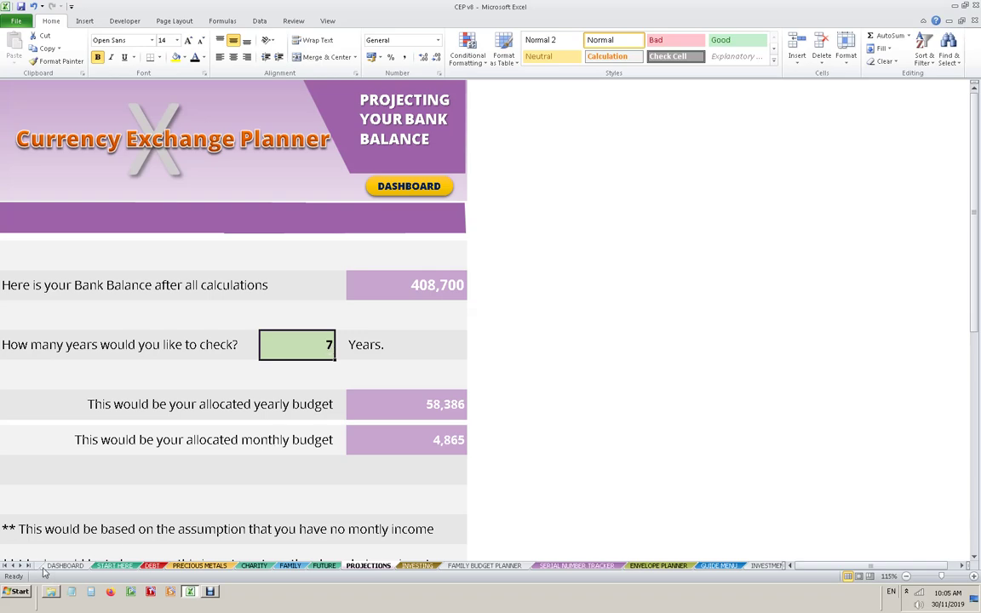
Step: On the Investing sheet, try 80% then set the share of balance to invest back to 20%
{"action": "left_click", "coordinate": [374, 178]}
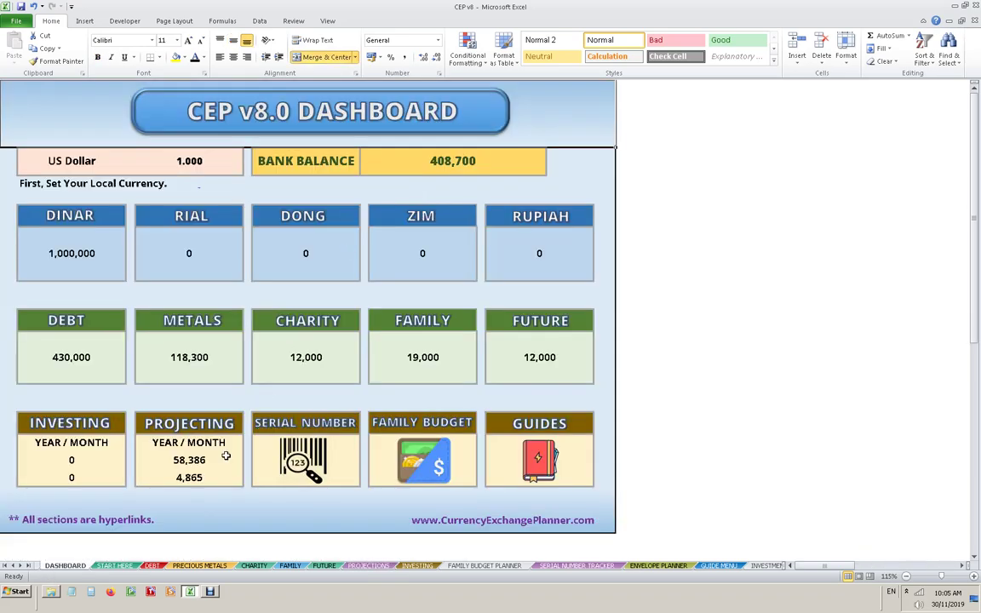
{"action": "left_click", "coordinate": [98, 428]}
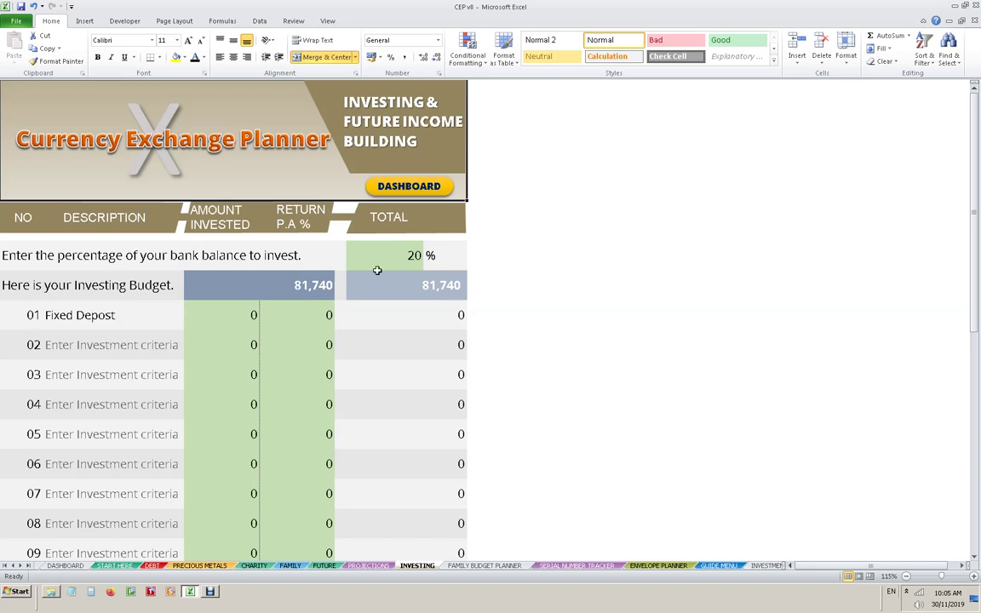
{"action": "left_click", "coordinate": [405, 253]}
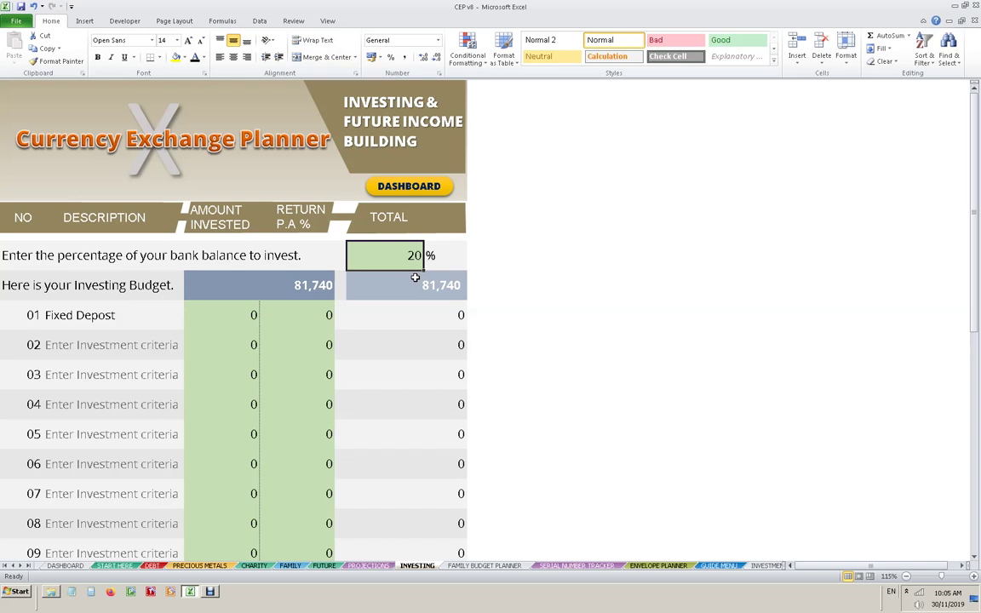
{"action": "type", "text": "80"}
{"action": "key", "text": "Return"}
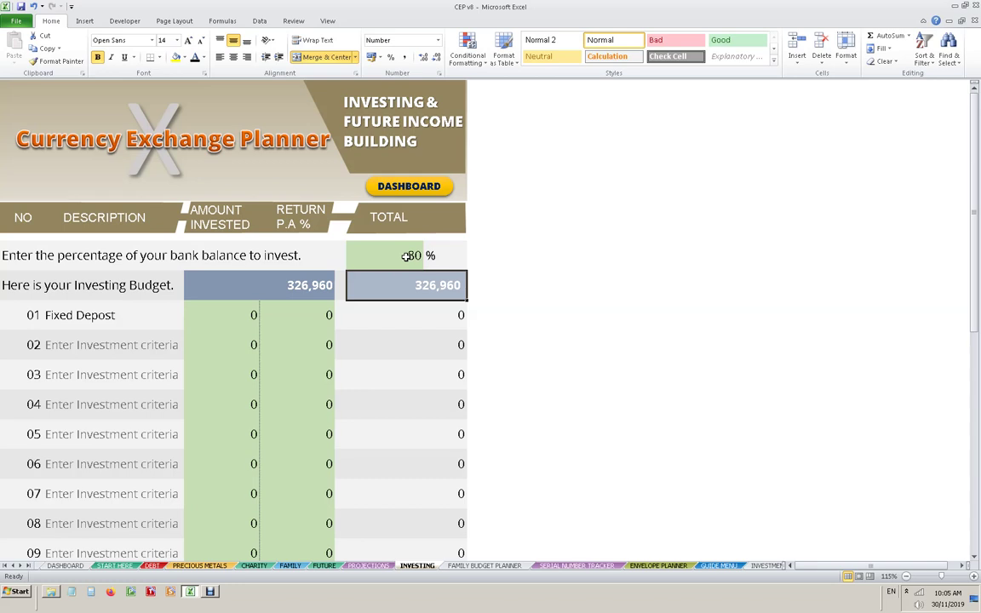
{"action": "left_click", "coordinate": [406, 256]}
{"action": "type", "text": "20"}
{"action": "left_click", "coordinate": [409, 281]}
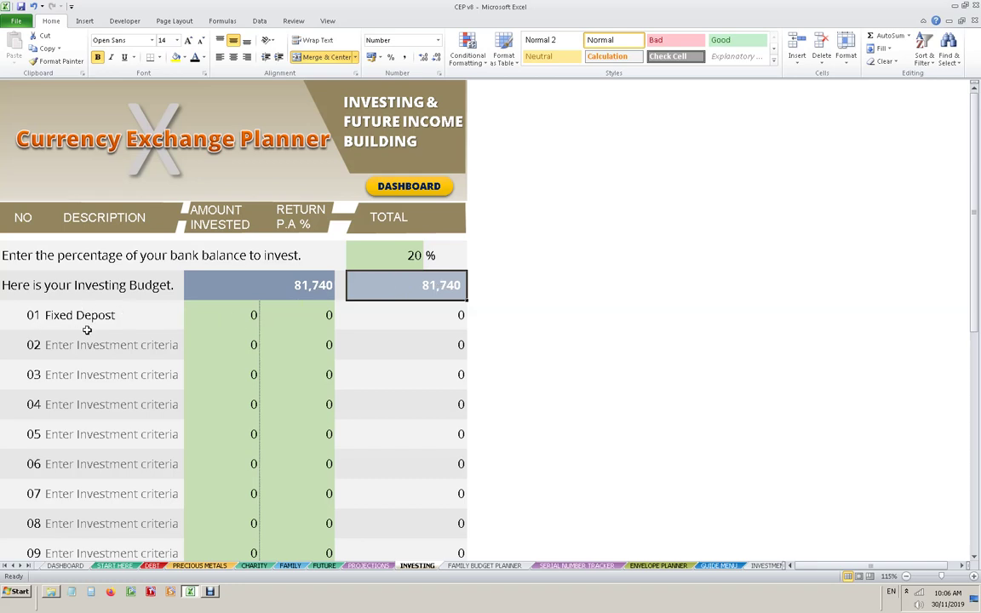
Step: Invest 81,740 in Fixed Depost at a 5% yearly return
{"action": "left_click", "coordinate": [225, 316]}
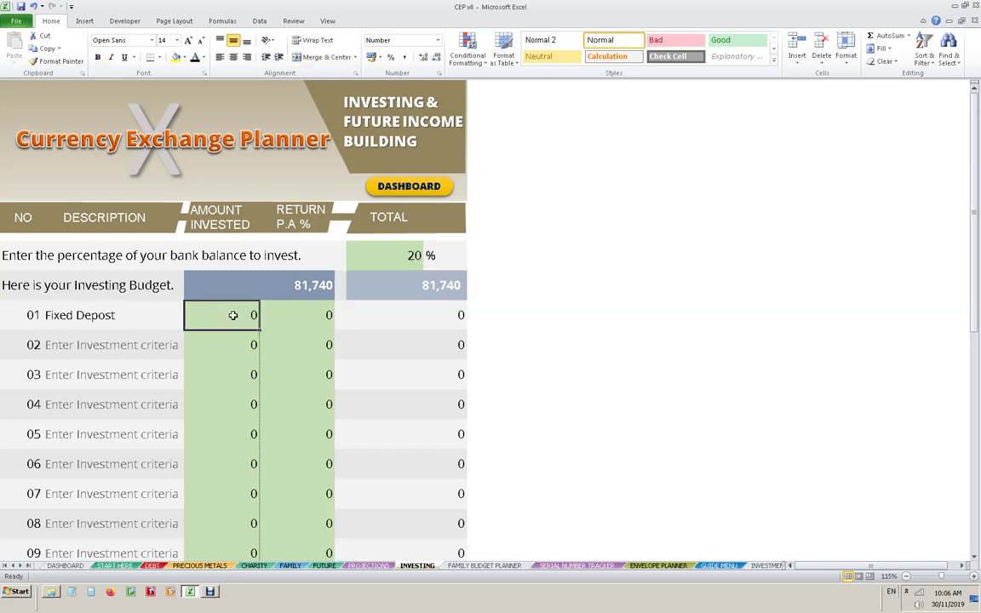
{"action": "type", "text": "81740"}
{"action": "key", "text": "Tab"}
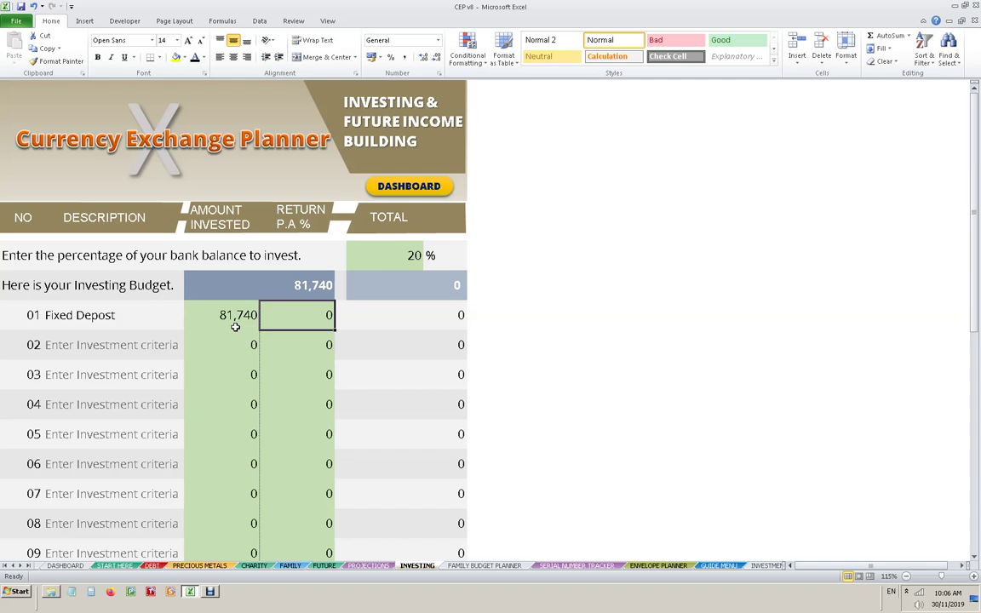
{"action": "type", "text": "5"}
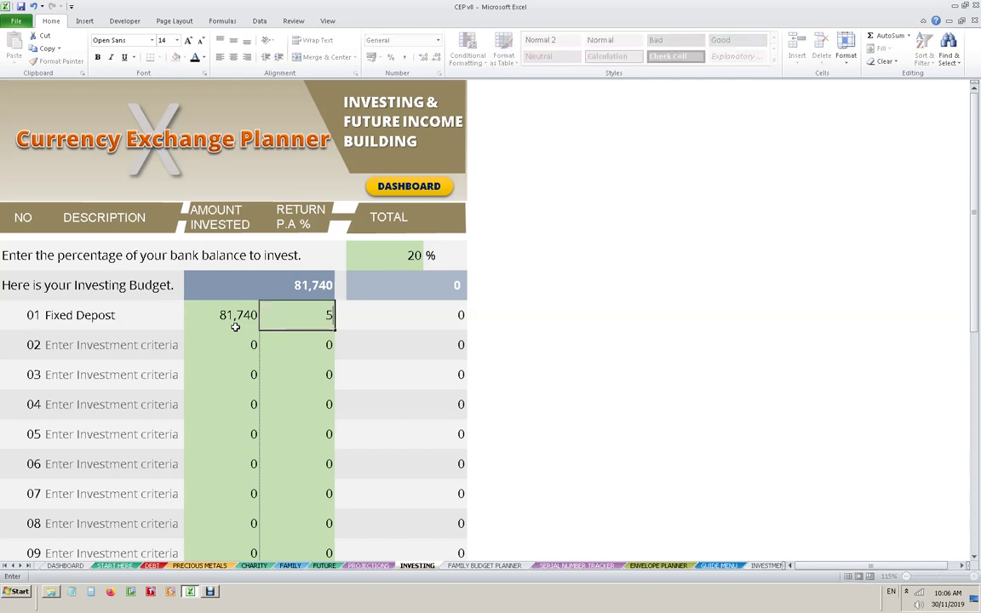
{"action": "key", "text": "Return"}
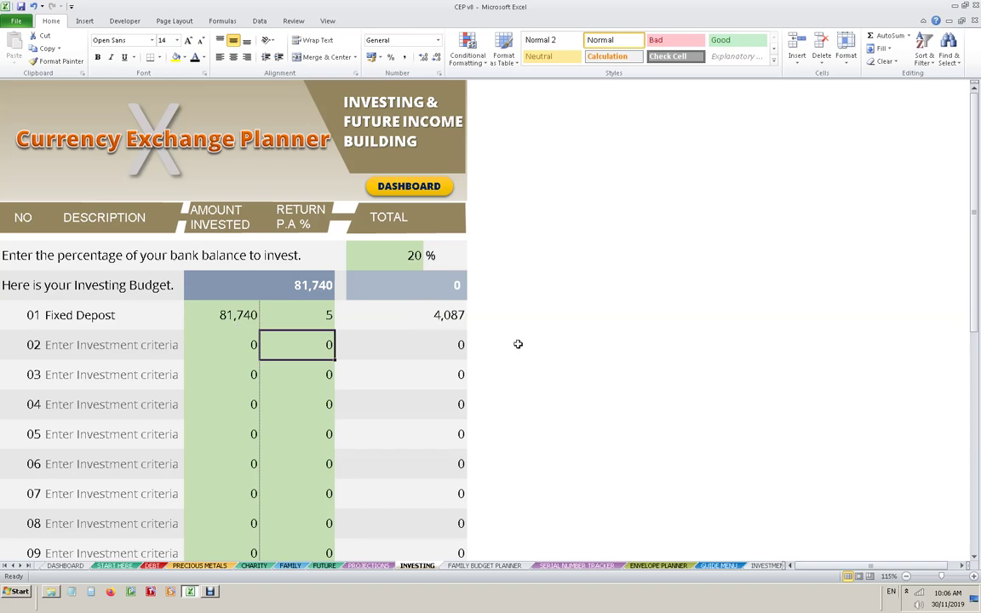
{"action": "scroll", "coordinate": [491, 437], "scroll_direction": "down", "scroll_amount": 1}
{"action": "scroll", "coordinate": [491, 436], "scroll_direction": "down", "scroll_amount": 1}
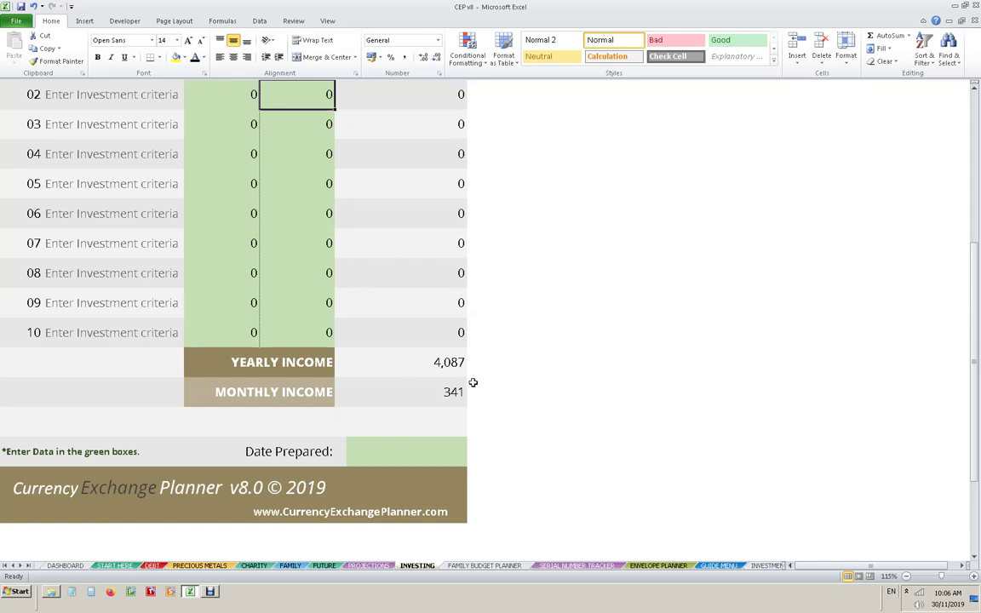
{"action": "scroll", "coordinate": [397, 281], "scroll_direction": "up", "scroll_amount": 3}
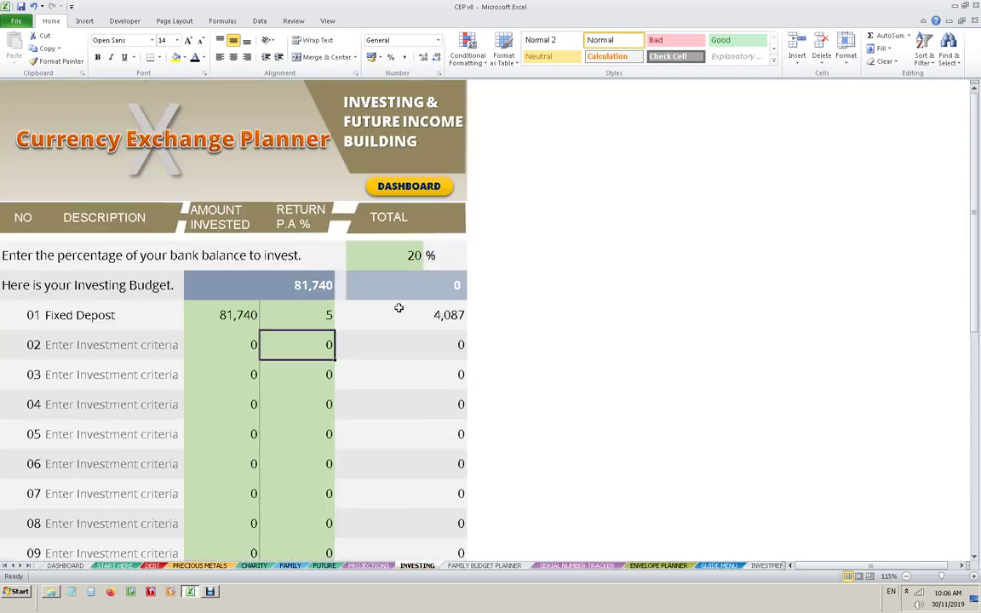
Step: View the Serial Number Tracker, scrolling it sideways, then return to the dashboard
{"action": "left_click", "coordinate": [431, 186]}
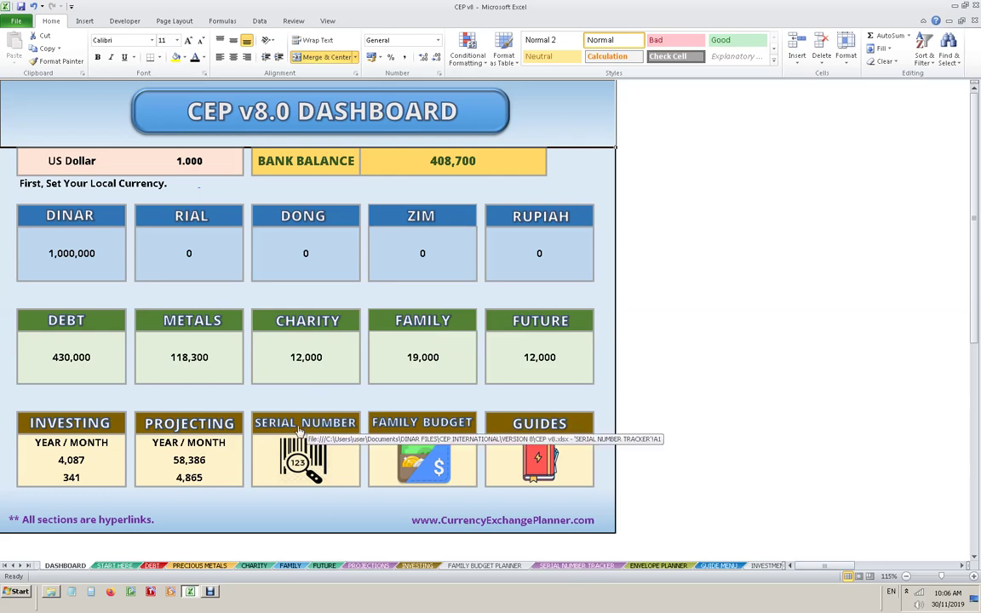
{"action": "left_click", "coordinate": [300, 431]}
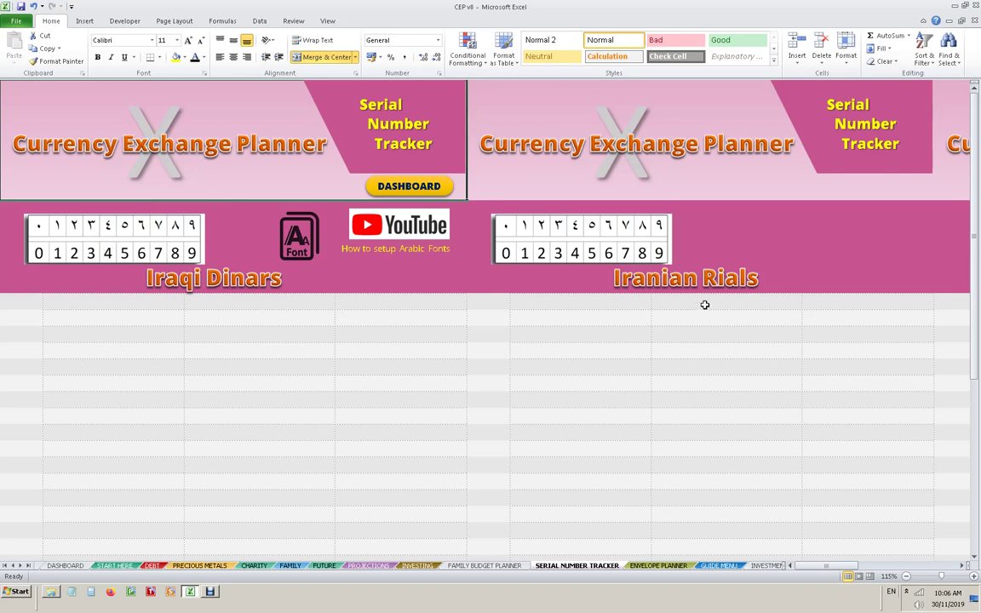
{"action": "left_click_drag", "start_coordinate": [830, 570], "coordinate": [931, 577]}
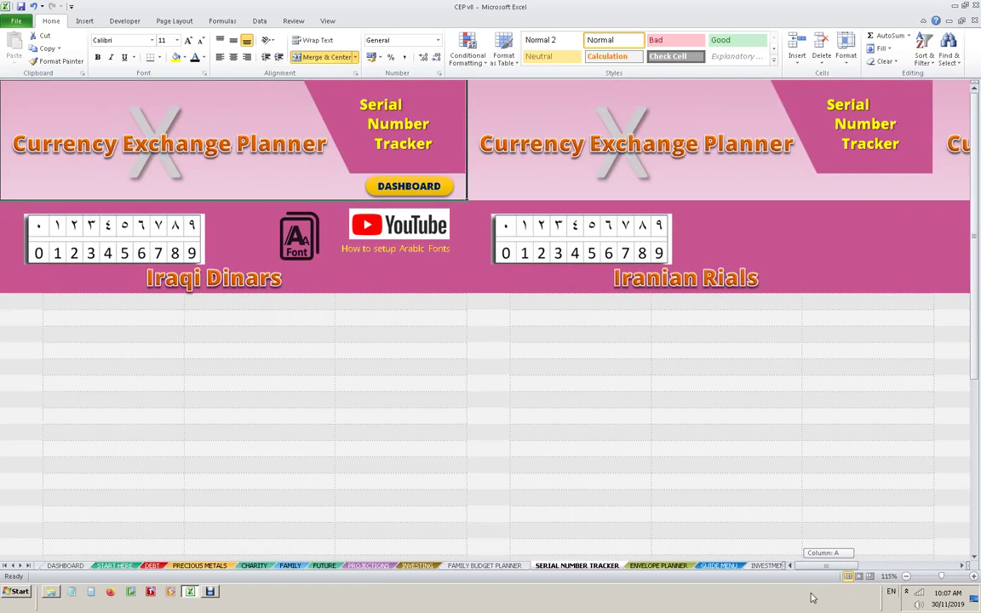
{"action": "left_click_drag", "start_coordinate": [931, 576], "coordinate": [830, 576]}
{"action": "left_click", "coordinate": [376, 182]}
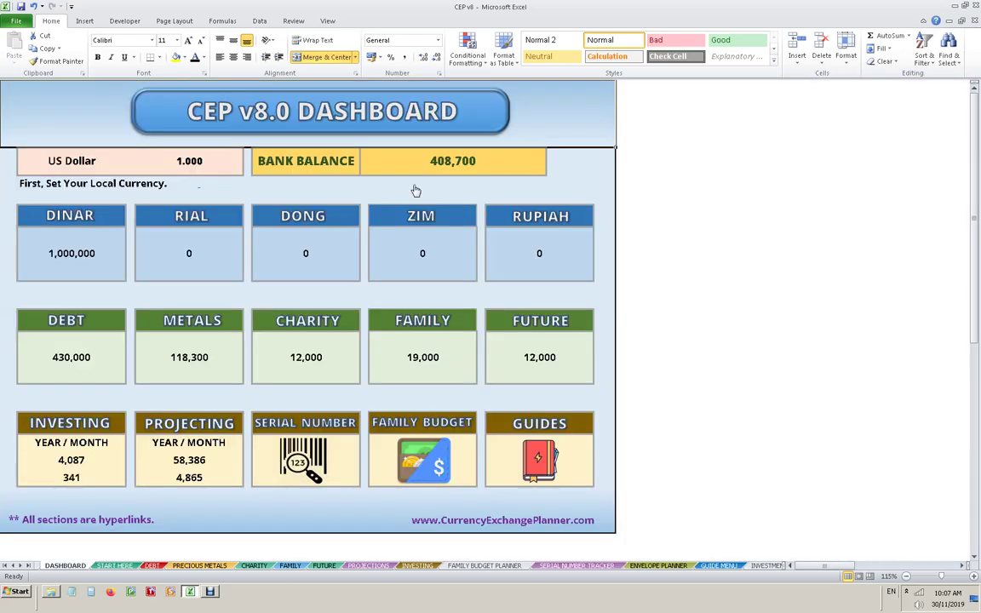
{"action": "left_click", "coordinate": [433, 423]}
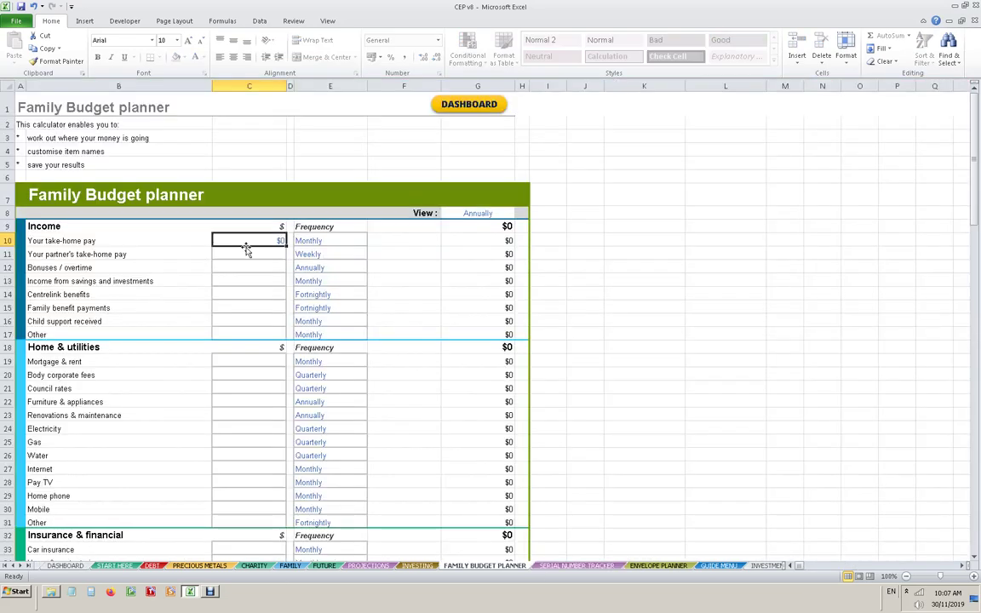
{"action": "left_click", "coordinate": [471, 109]}
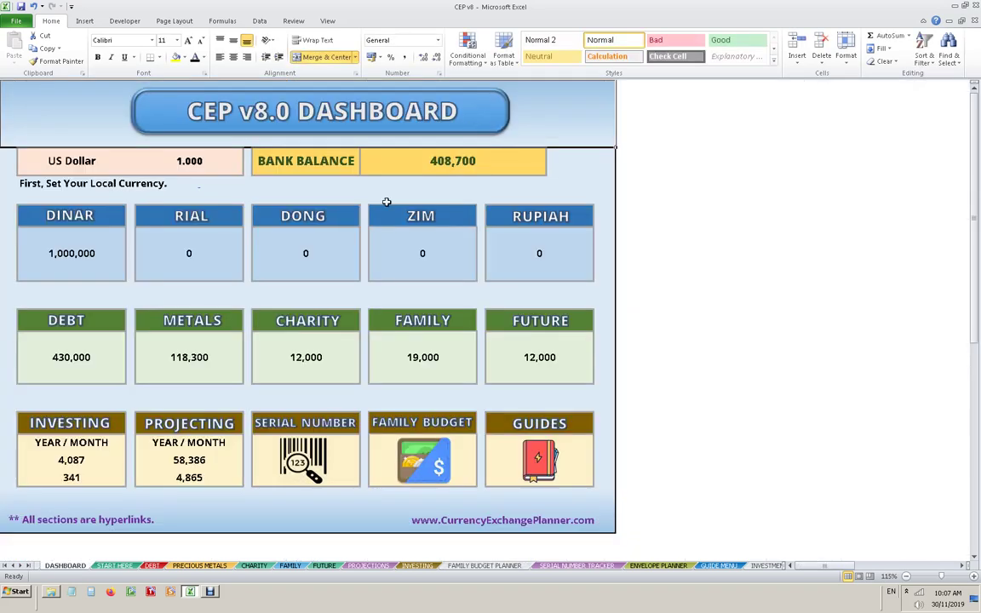
{"action": "left_click", "coordinate": [518, 424]}
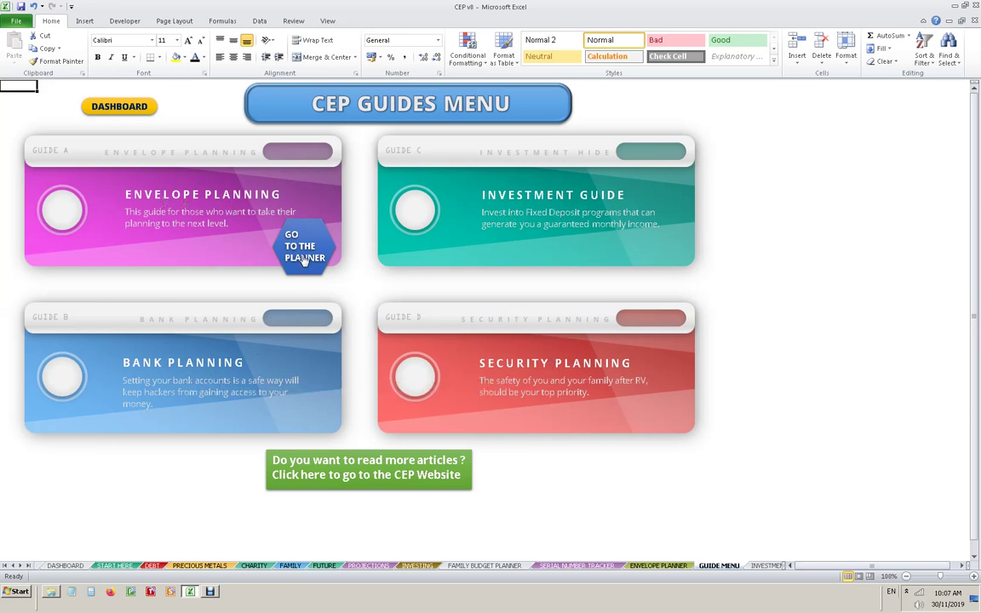
{"action": "left_click", "coordinate": [274, 240]}
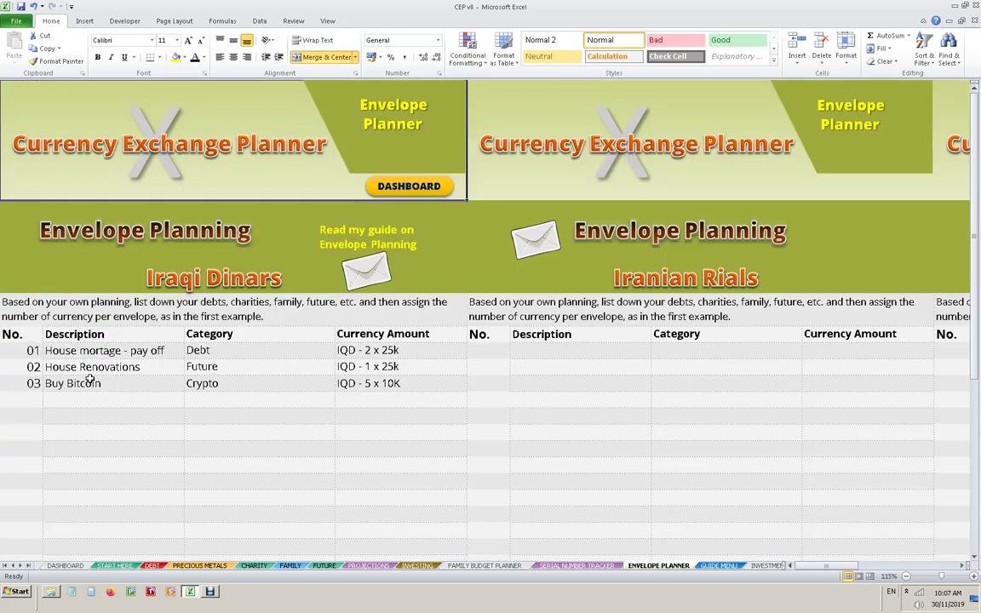
{"action": "left_click", "coordinate": [407, 185]}
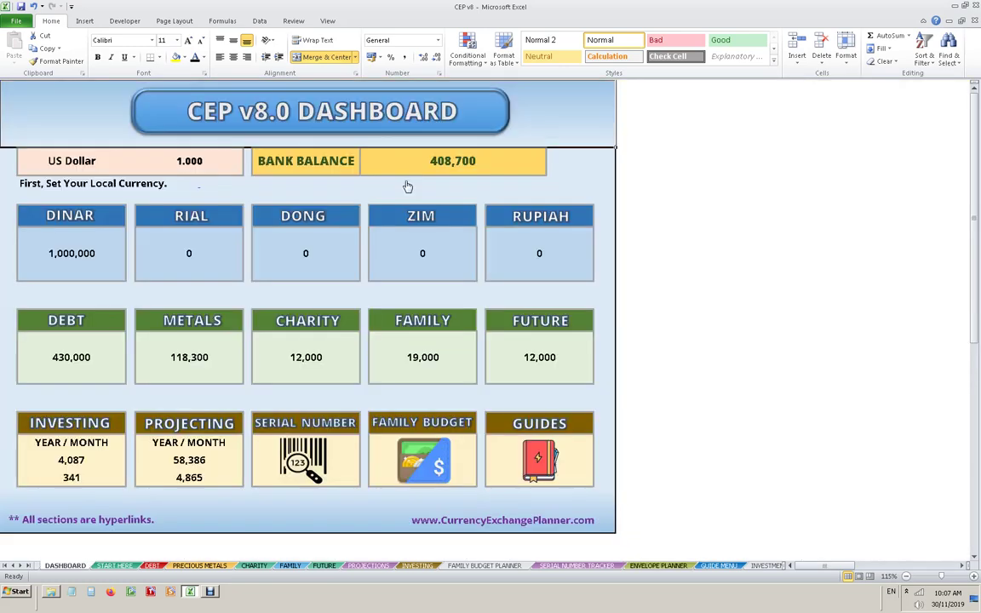
{"action": "left_click", "coordinate": [66, 215]}
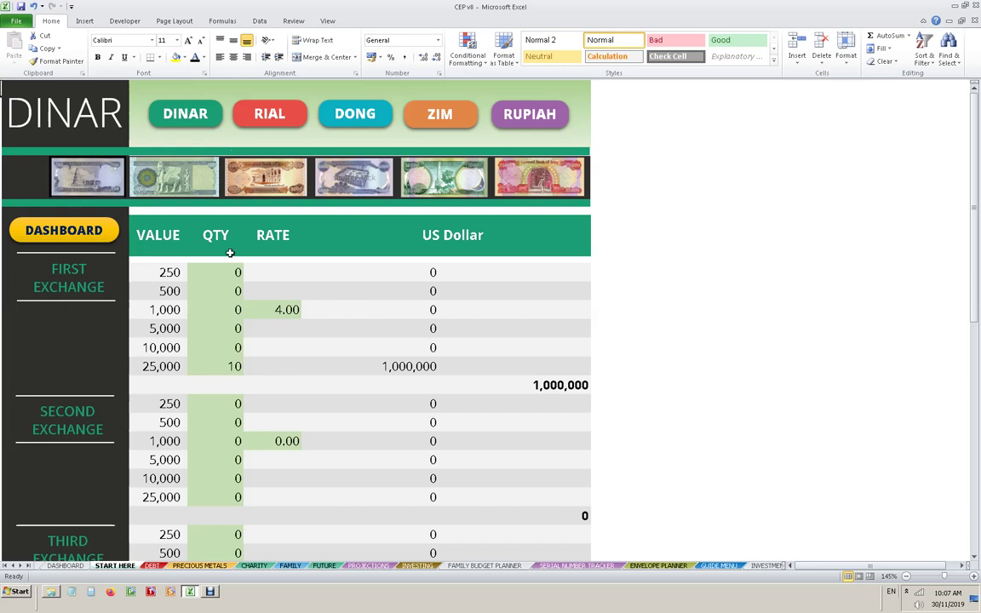
{"action": "left_click", "coordinate": [63, 228]}
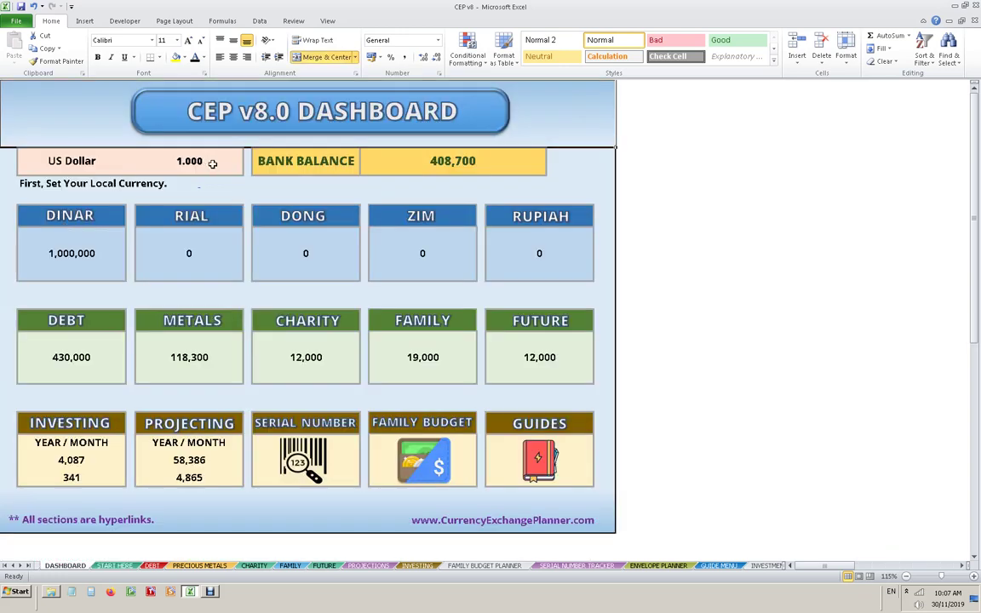